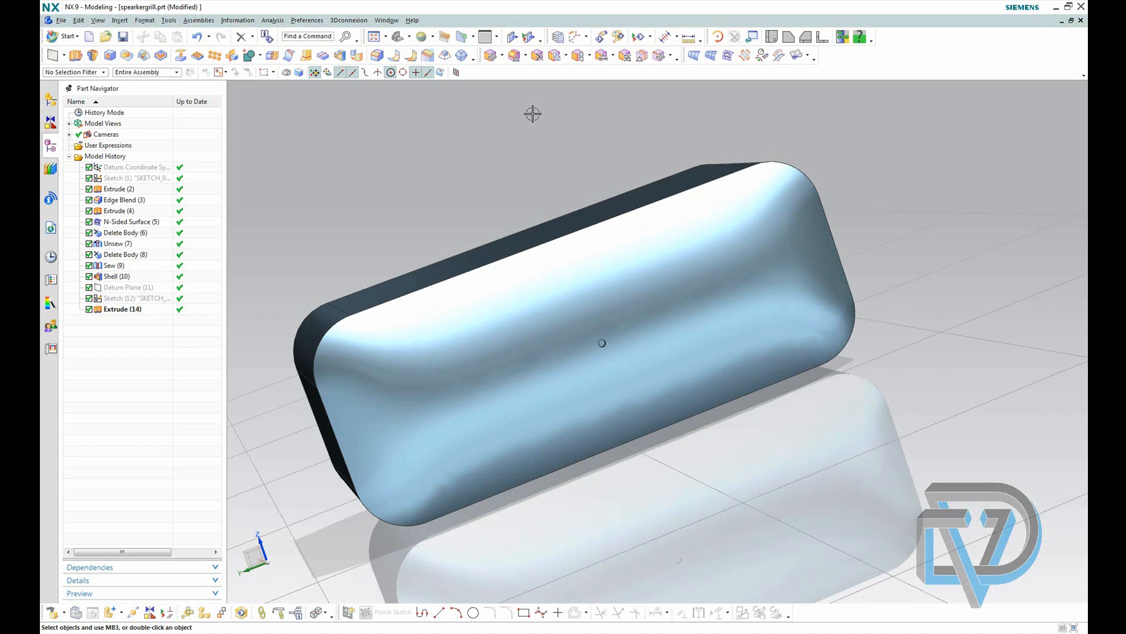
middle_drag(503, 196, 633, 241)
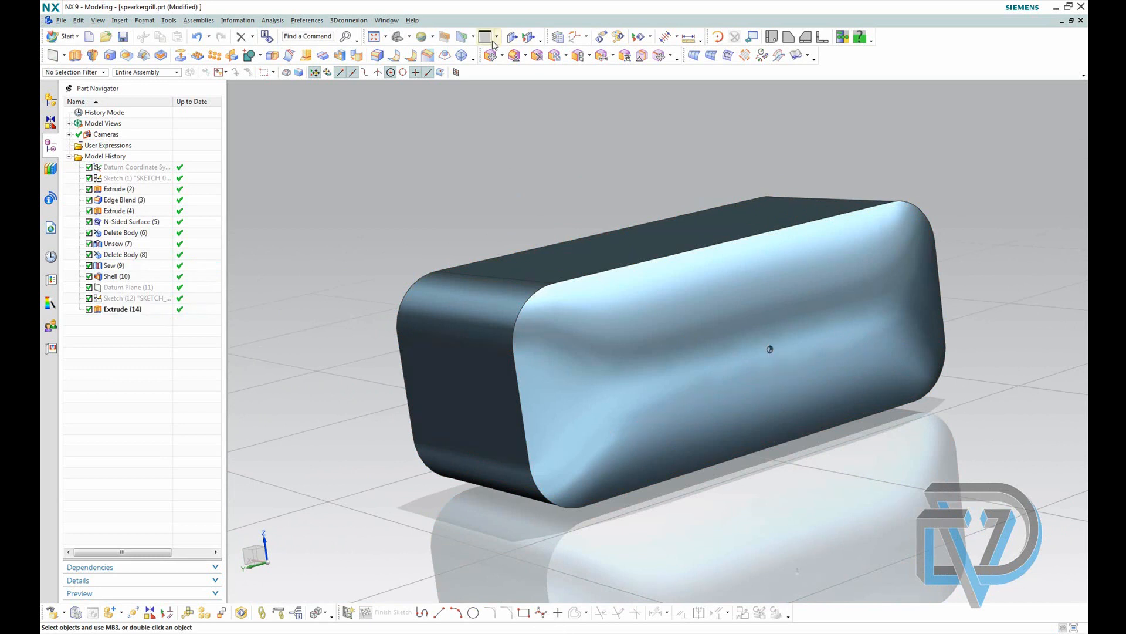
middle_drag(468, 133, 505, 147)
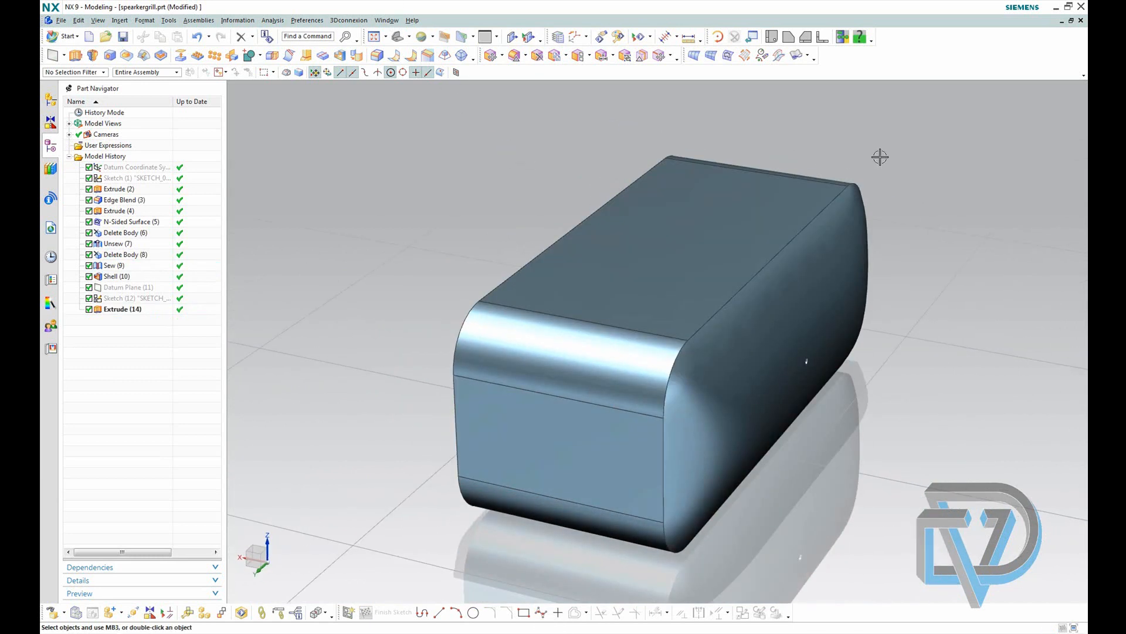
mouse_move(957, 167)
middle_down()
mouse_move(925, 143)
mouse_move(934, 157)
middle_up()
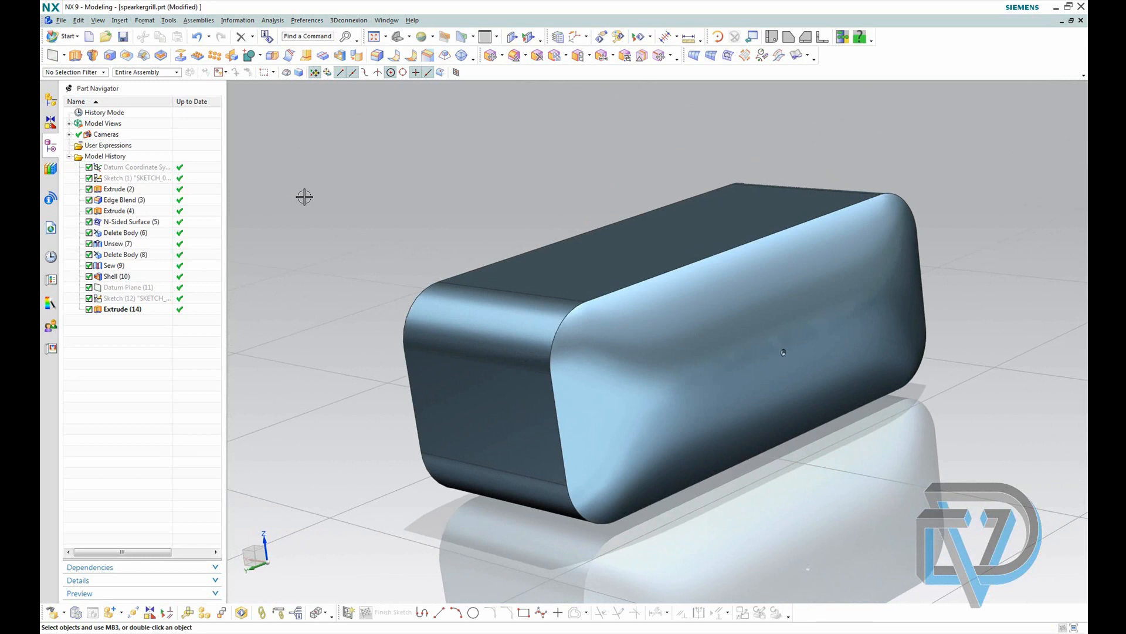
Start a Pattern Feature of the small hole extrude in the front face, using the Linear layout
click(123, 22)
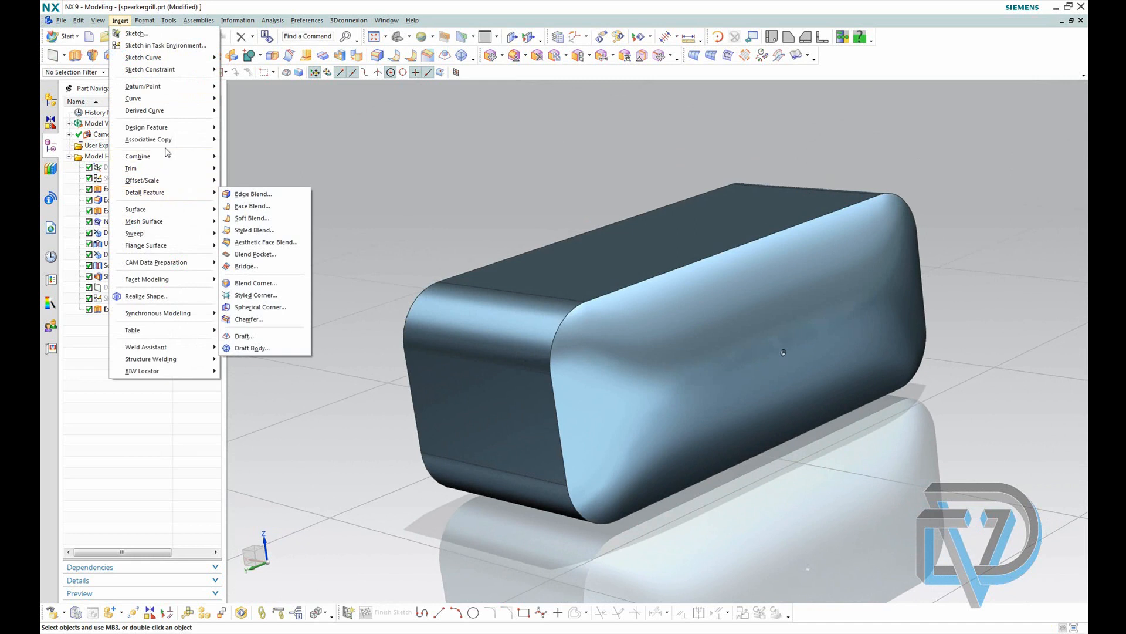
mouse_move(171, 142)
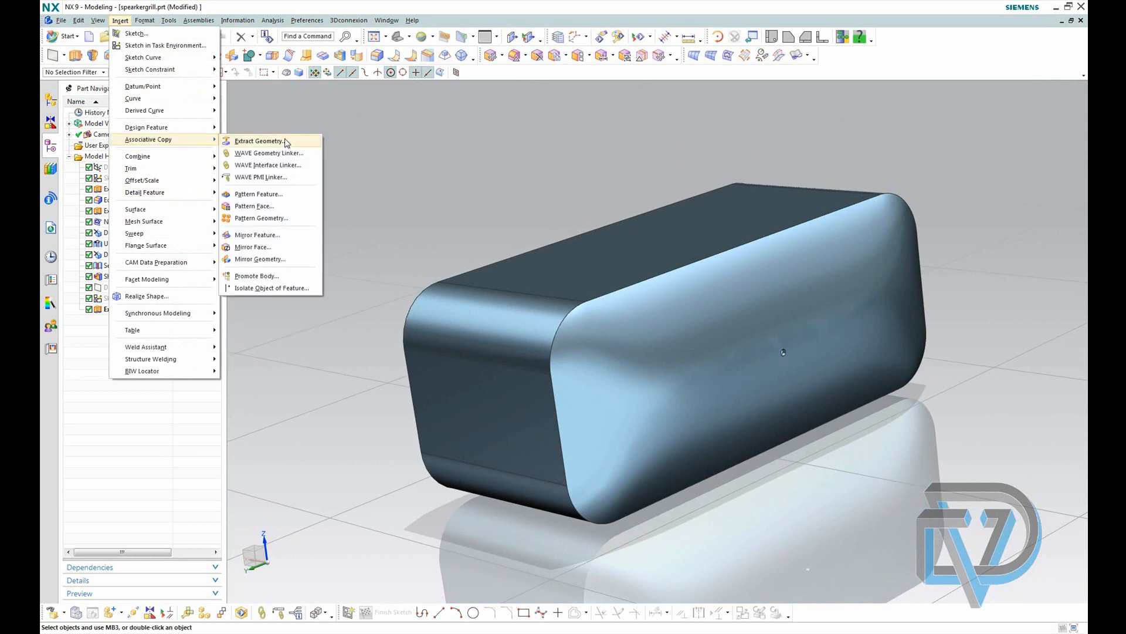
click(267, 194)
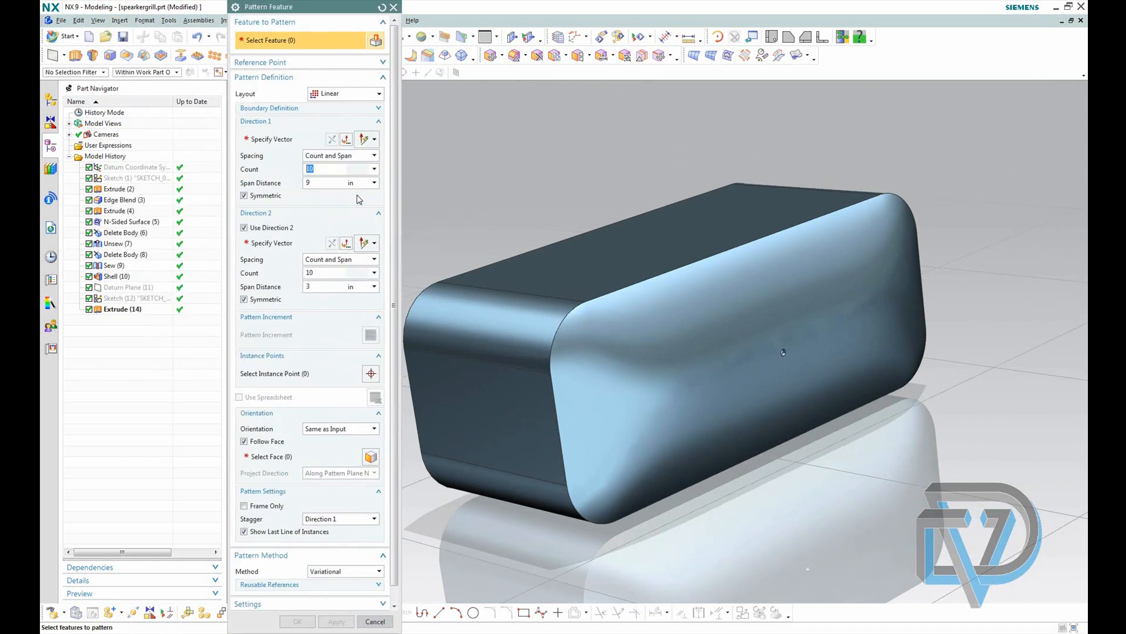
drag(307, 4, 325, 85)
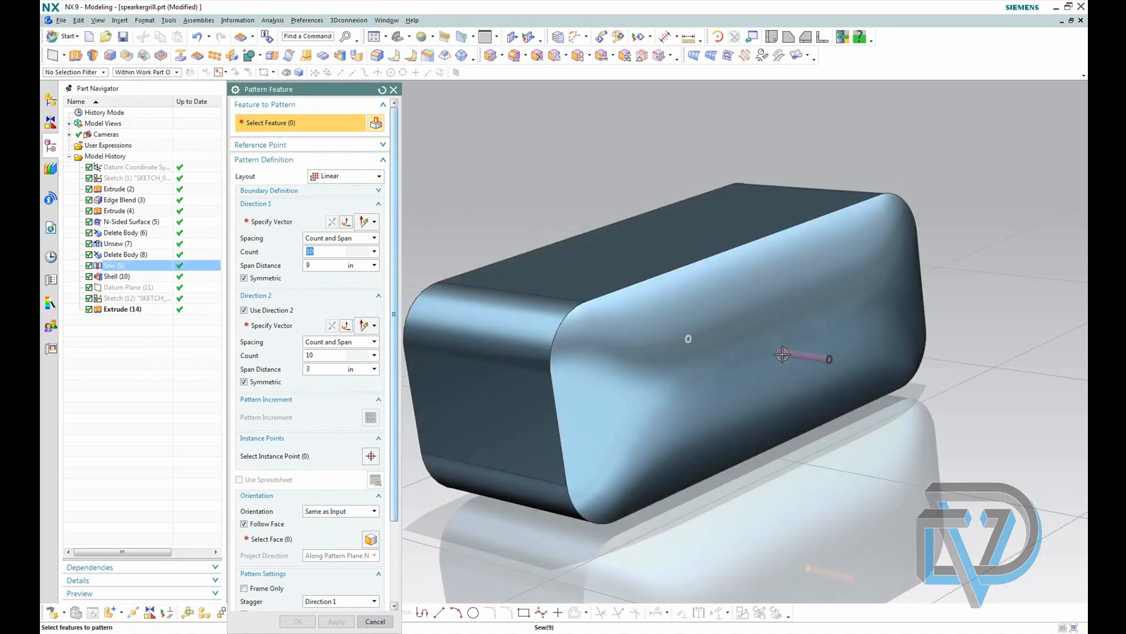
click(787, 354)
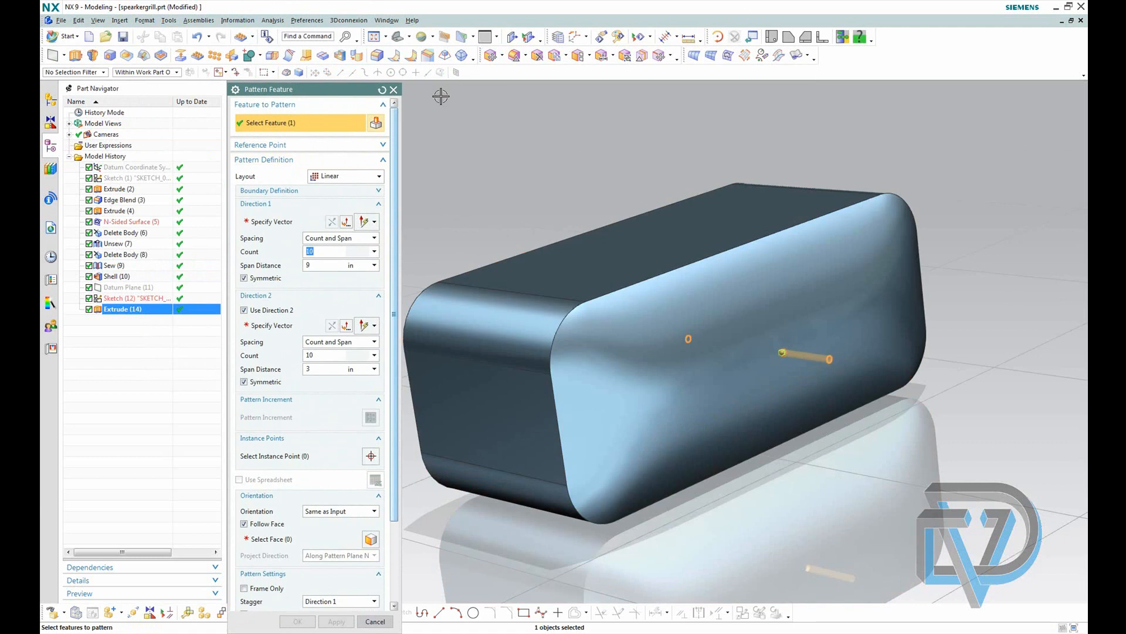
click(334, 178)
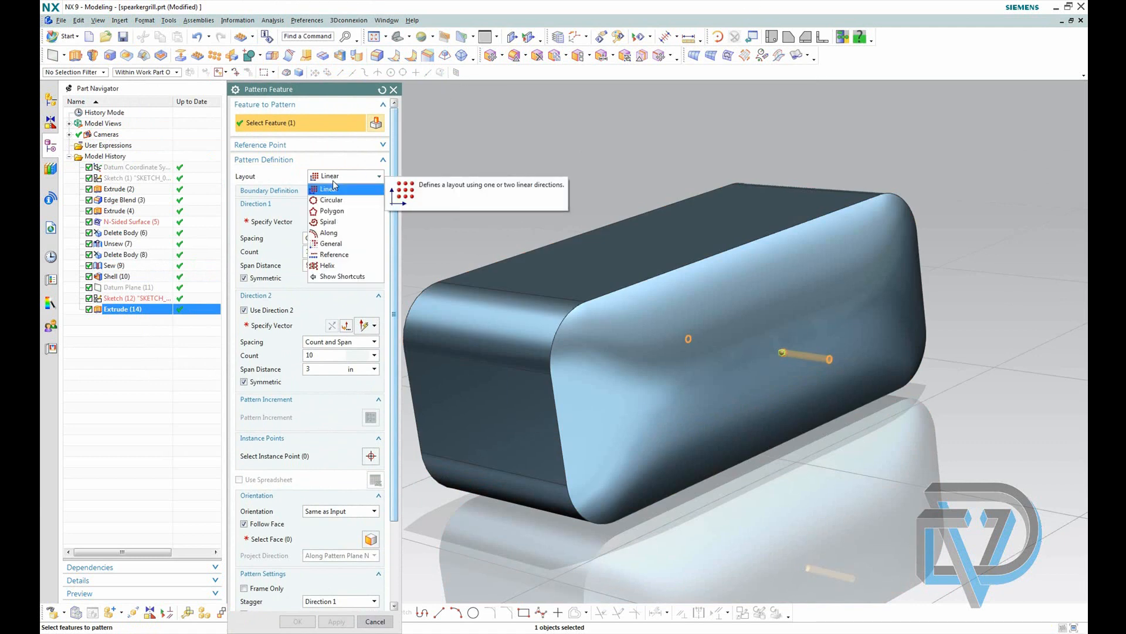
click(334, 186)
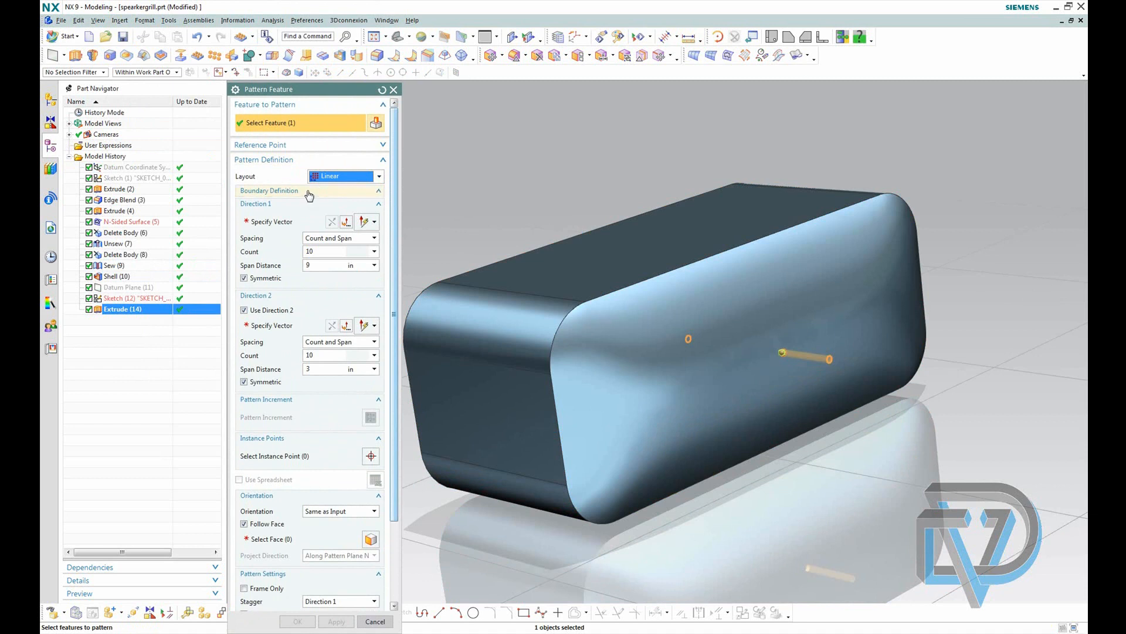
Bound the pattern by the edges of the curved N-sided front face
click(311, 191)
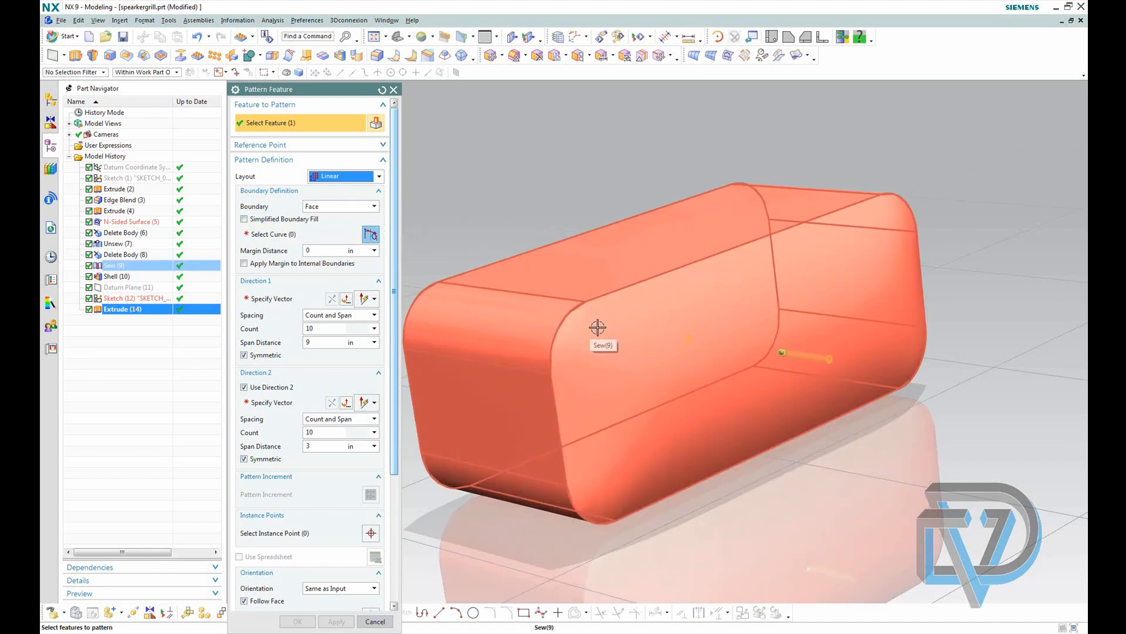
click(271, 232)
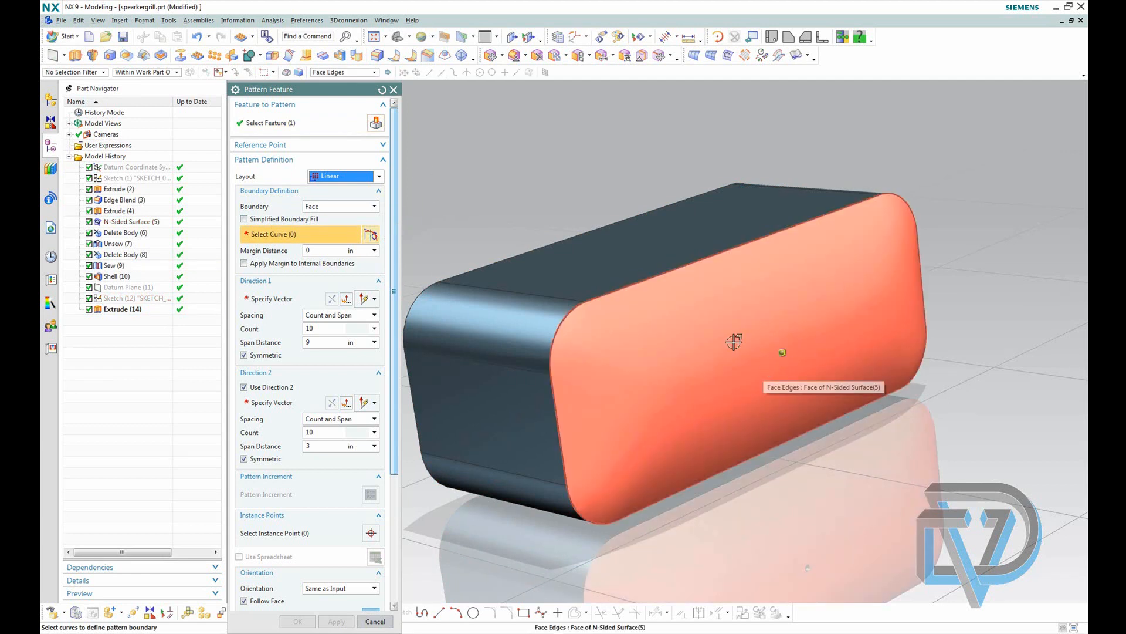
click(734, 343)
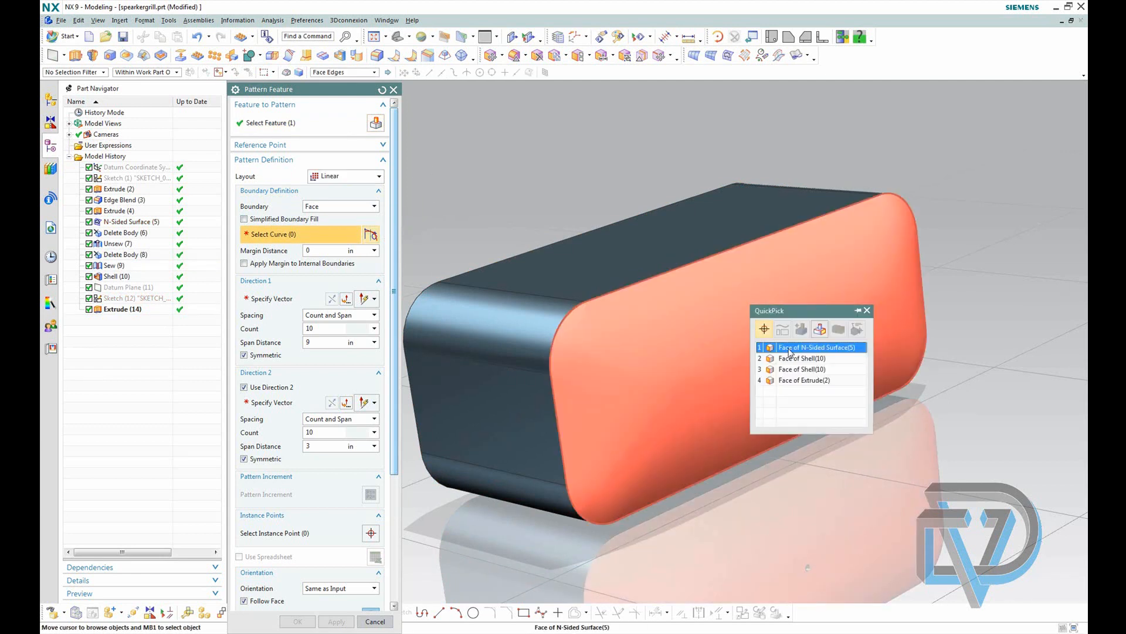
click(789, 347)
Set direction 1 along the horizontal axis of the front face's length and direction 2 along the vertical Z-axis
mouse_move(593, 168)
middle_down()
mouse_move(561, 141)
mouse_move(557, 168)
mouse_move(586, 131)
mouse_move(605, 156)
middle_up()
click(262, 299)
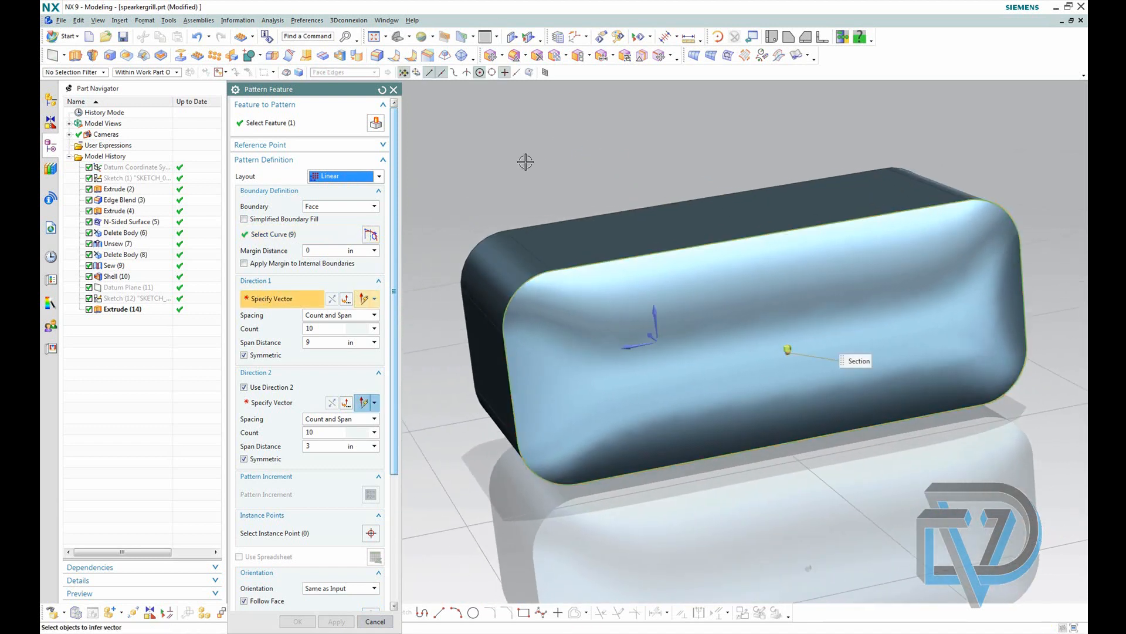
middle_drag(536, 160, 507, 189)
scroll(522, 177, up, 2)
scroll(621, 361, up, 2)
click(630, 354)
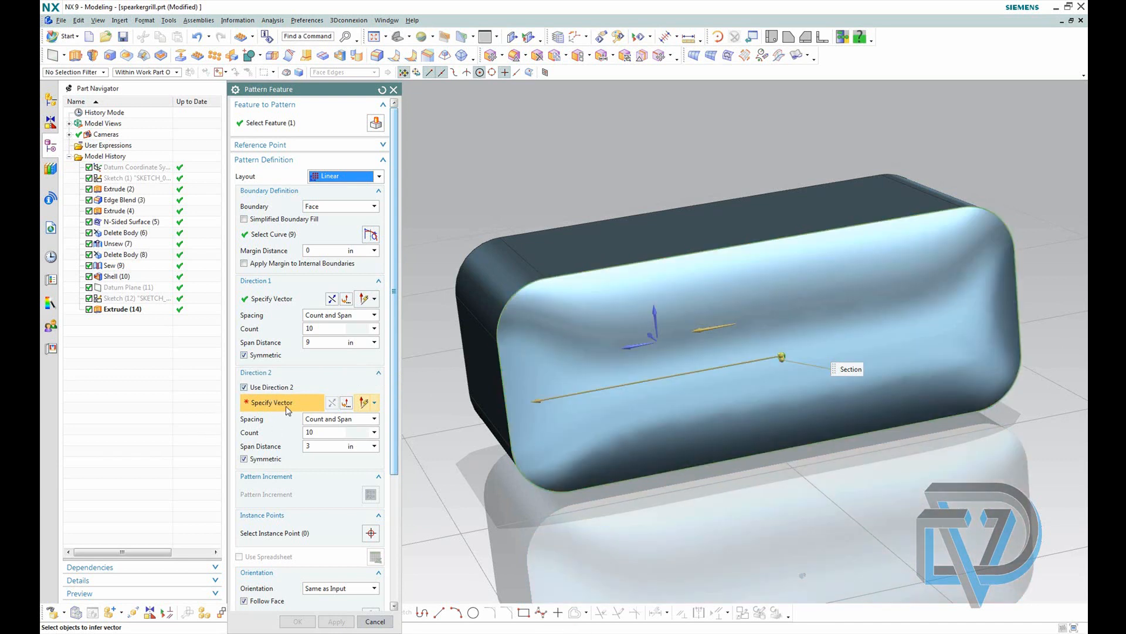
click(655, 311)
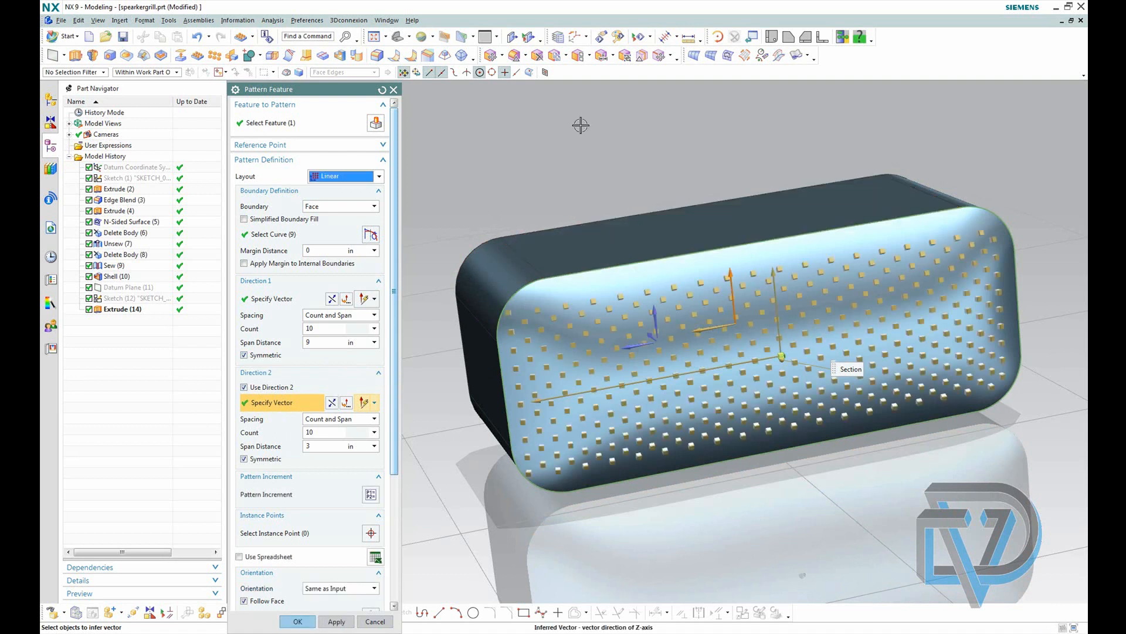
Set the direction 1 span distance of the hole pattern to 8.5 in
mouse_move(564, 184)
middle_down()
mouse_move(573, 158)
mouse_move(557, 177)
middle_up()
mouse_move(605, 144)
middle_down()
mouse_move(614, 156)
mouse_move(593, 160)
mouse_move(618, 160)
mouse_move(596, 161)
middle_up()
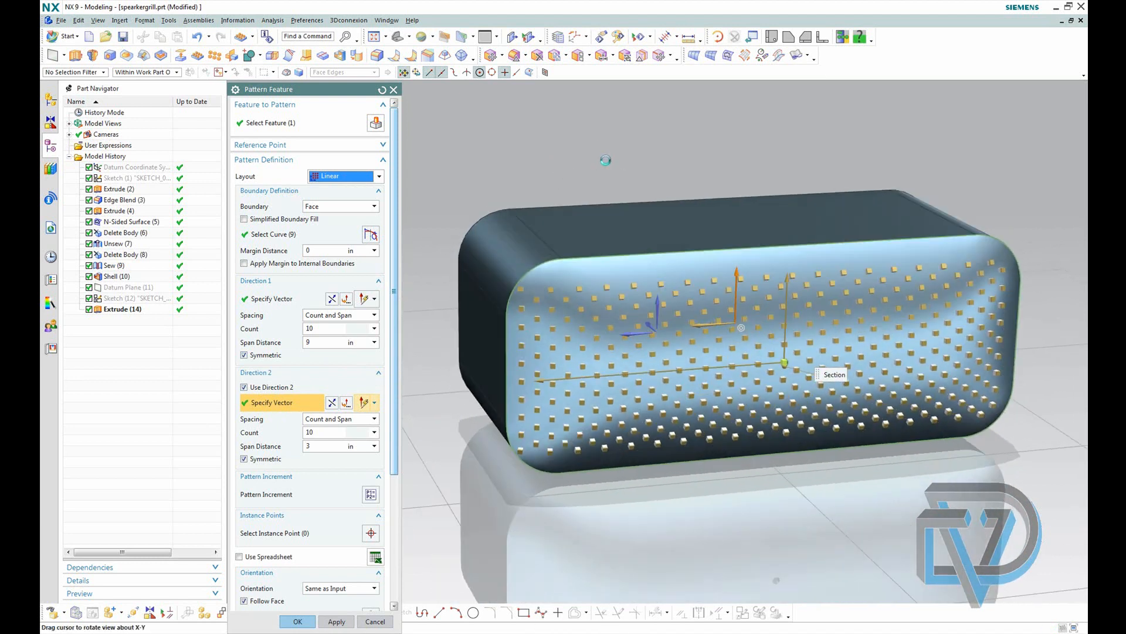
click(327, 327)
click(340, 341)
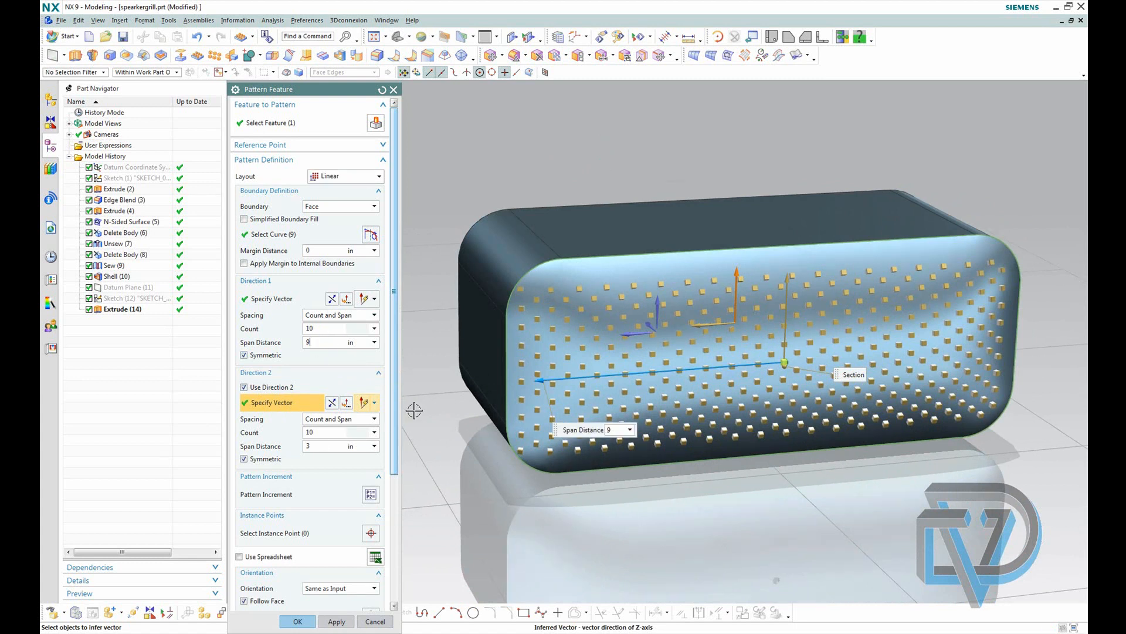
drag(540, 380, 555, 382)
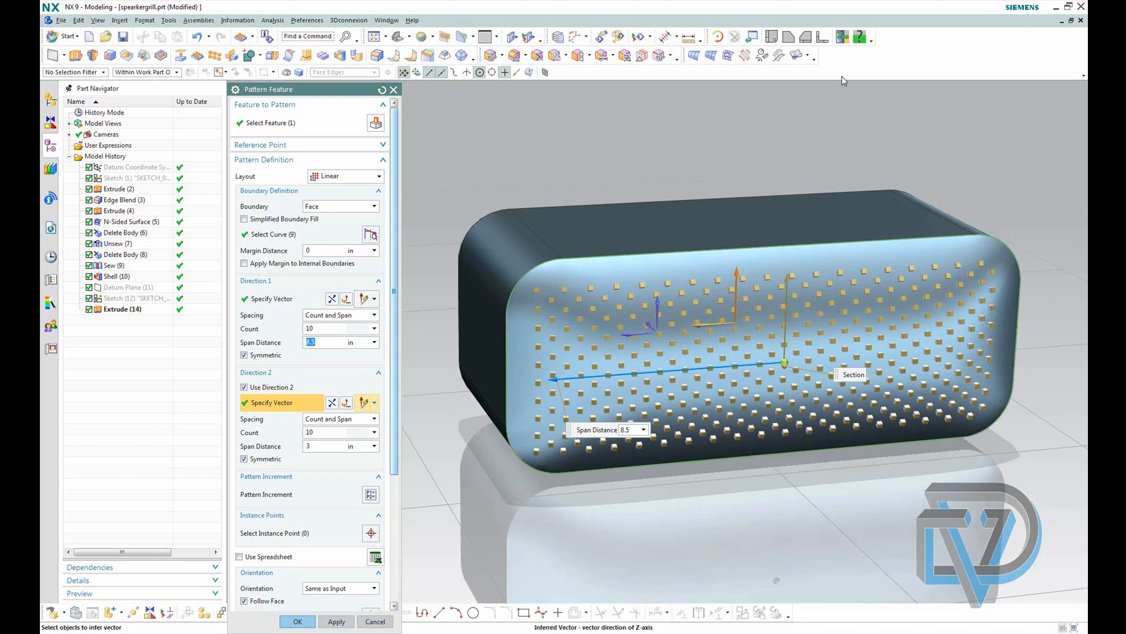
mouse_move(777, 194)
middle_down()
mouse_move(769, 174)
mouse_move(779, 181)
middle_up()
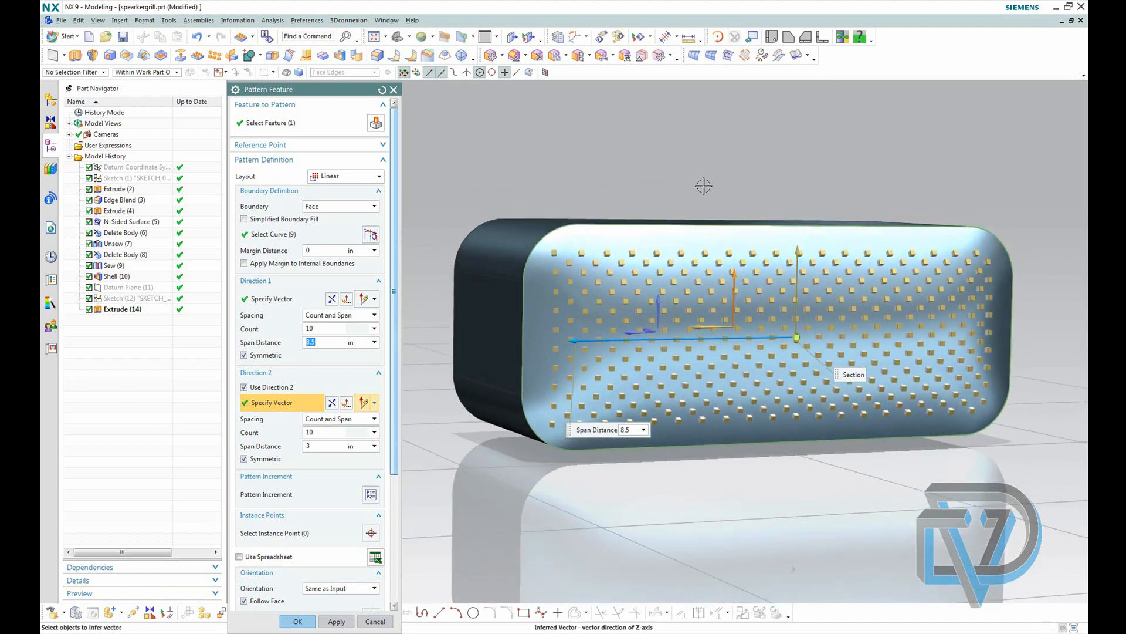
middle_drag(691, 165, 767, 181)
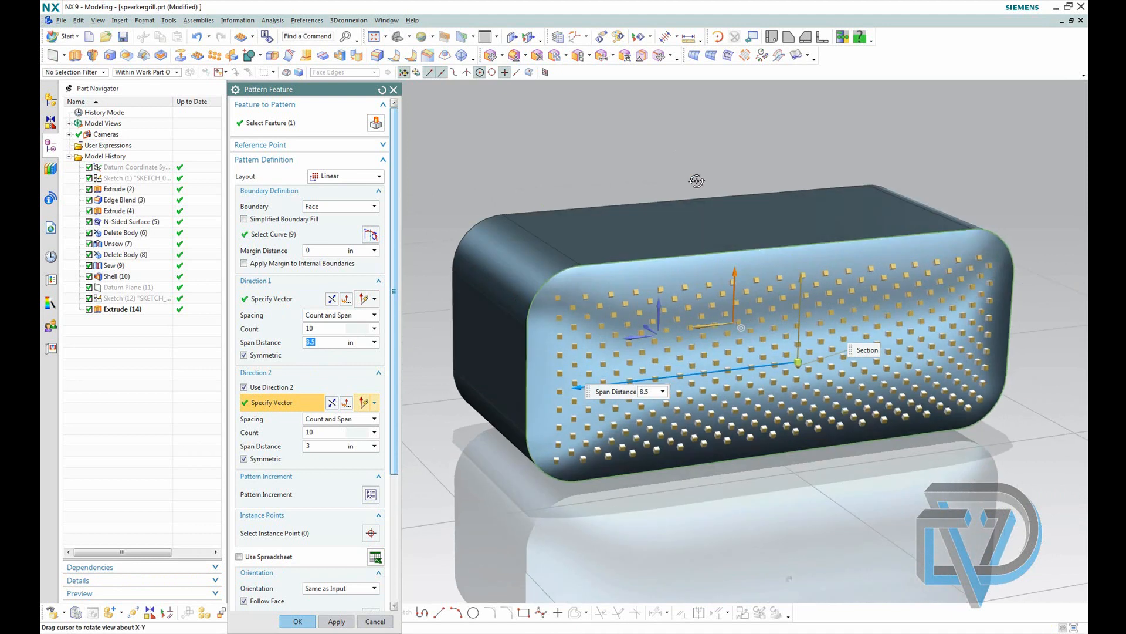
scroll(779, 320, up, 2)
scroll(779, 320, down, 3)
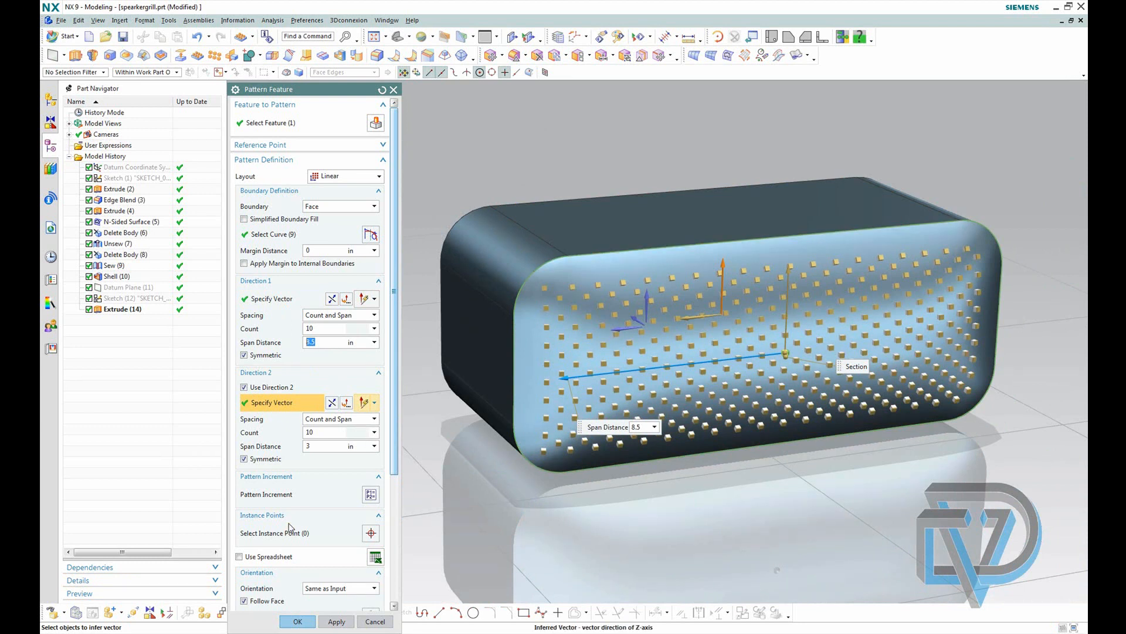
Try the pattern without its last line of instances, keep the stagger on Direction 1, and restore the last line
scroll(280, 553, down, 3)
scroll(300, 553, down, 3)
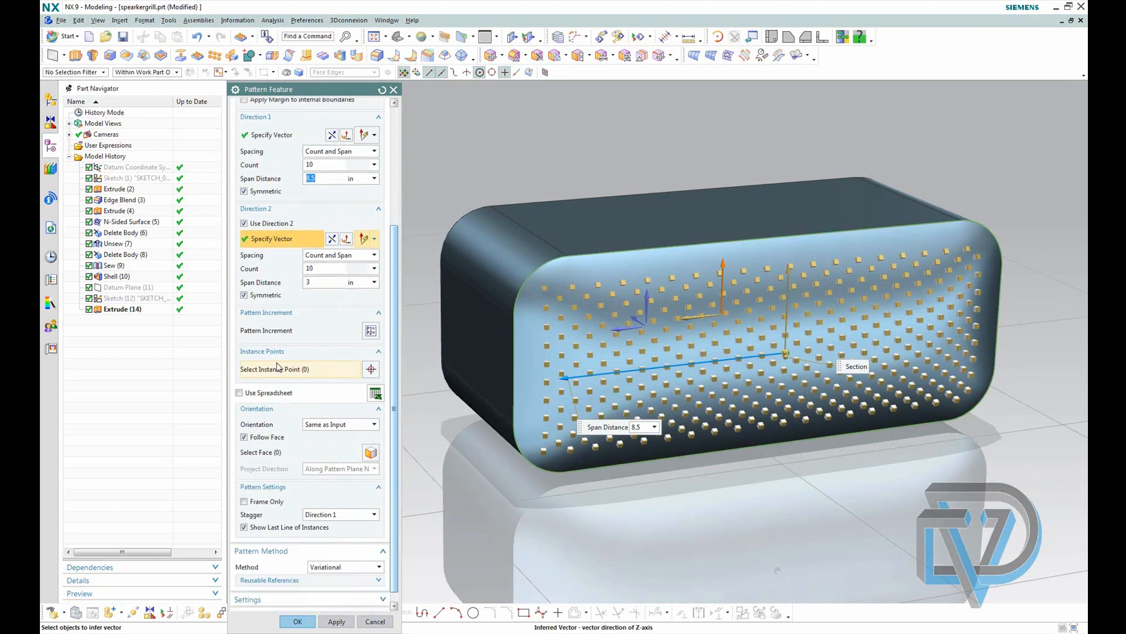
scroll(276, 390, down, 2)
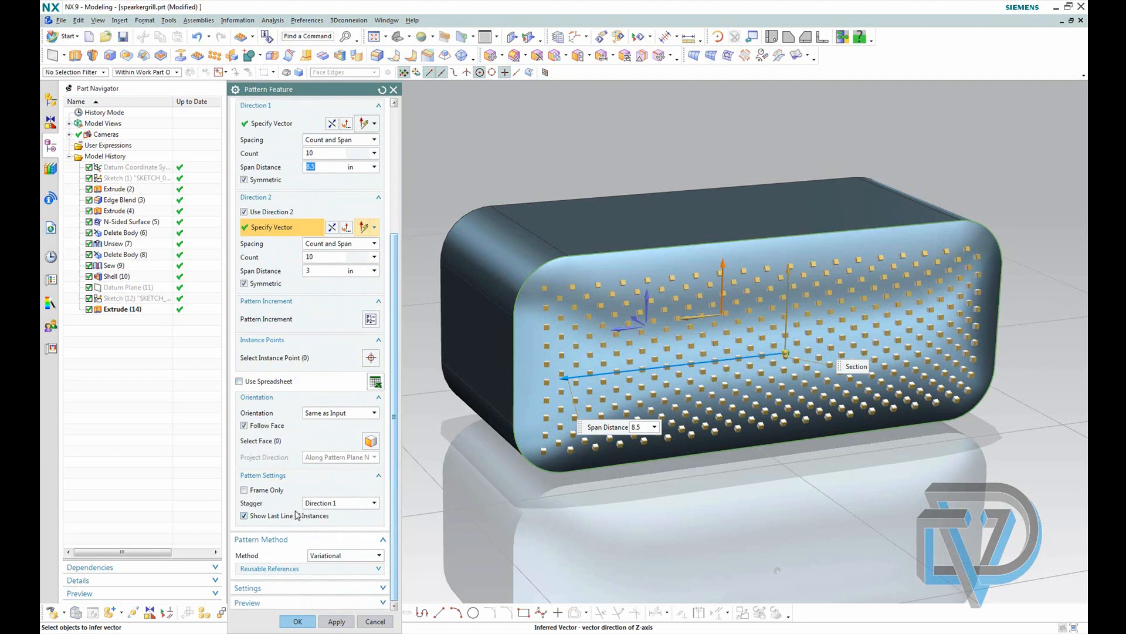
click(247, 516)
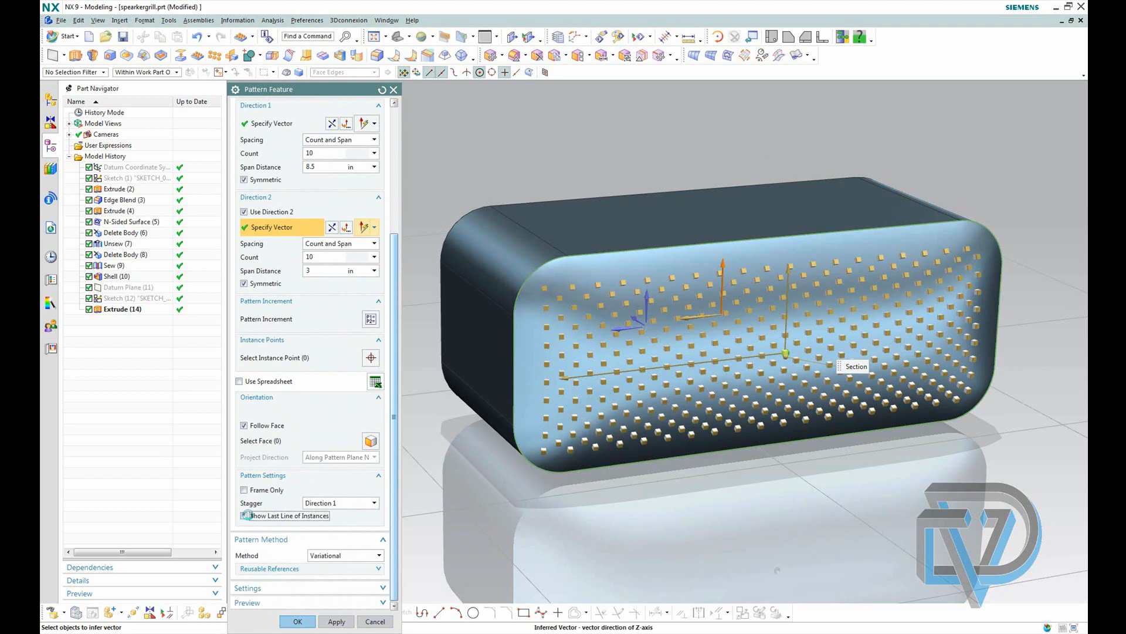
click(332, 505)
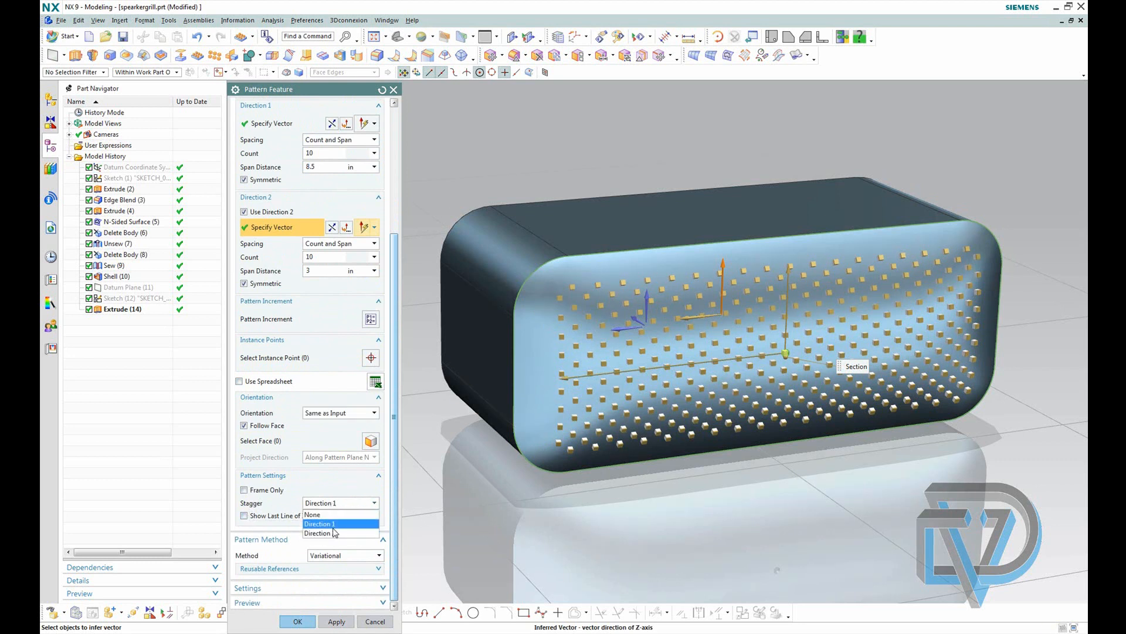
click(314, 521)
click(244, 515)
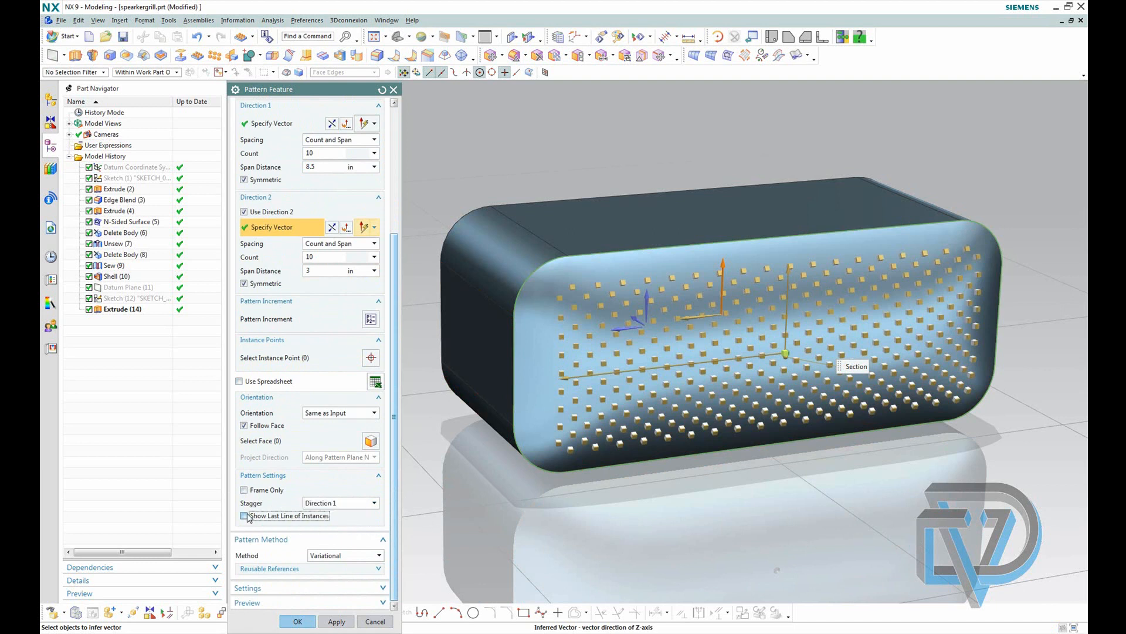
middle_drag(610, 179, 588, 164)
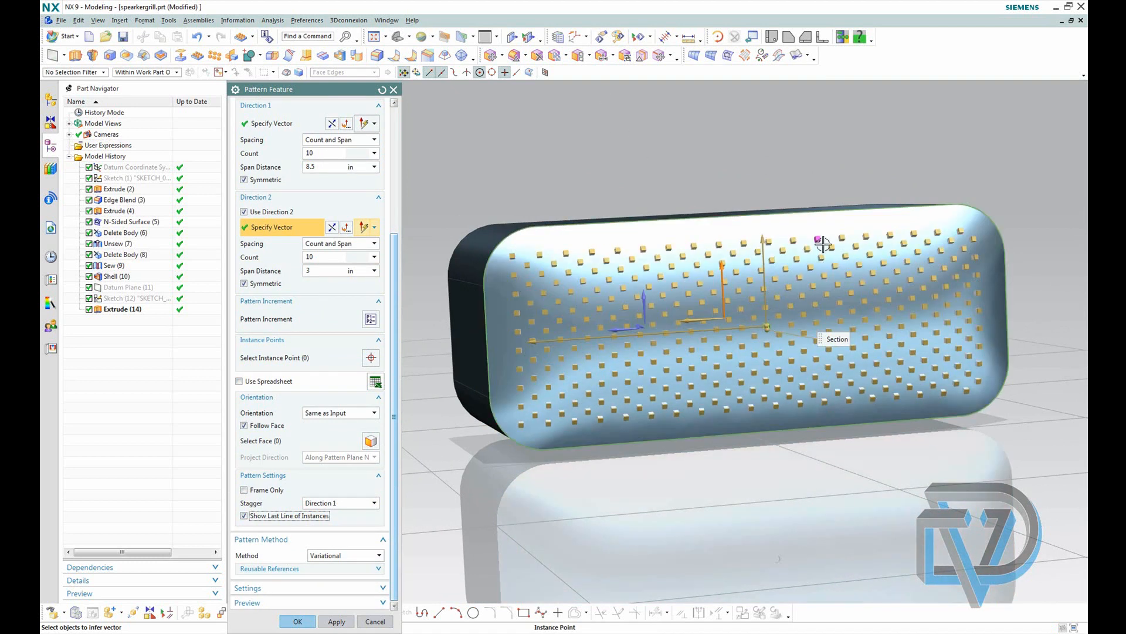
middle_drag(729, 175, 769, 169)
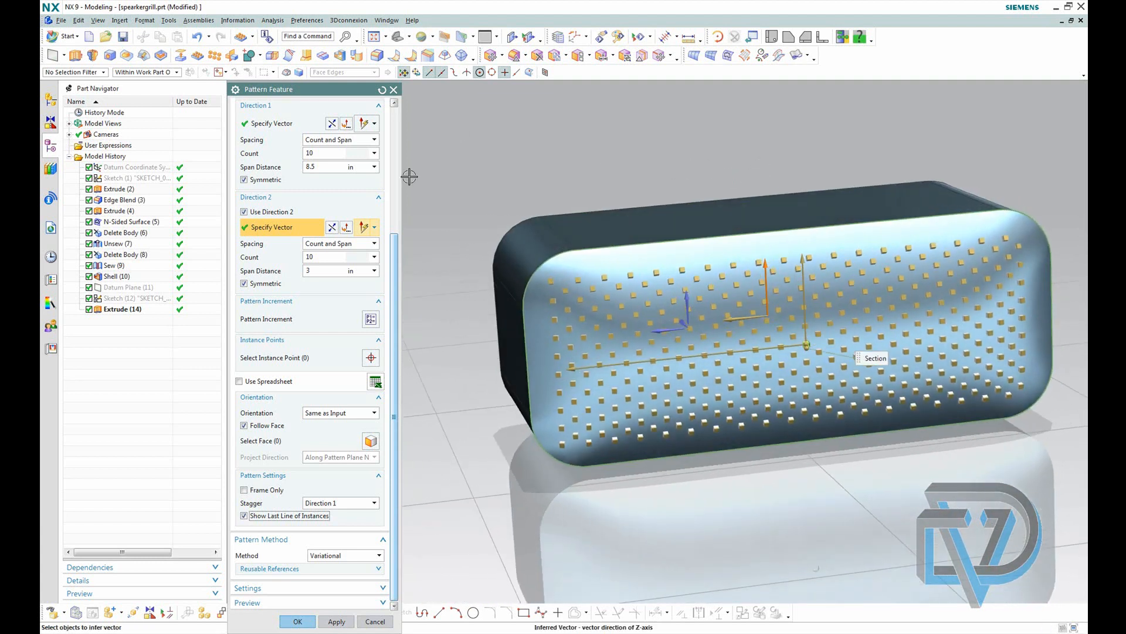
Enable the spreadsheet for the pattern and examine the instance offsets and extrude parameter columns in Excel
click(240, 382)
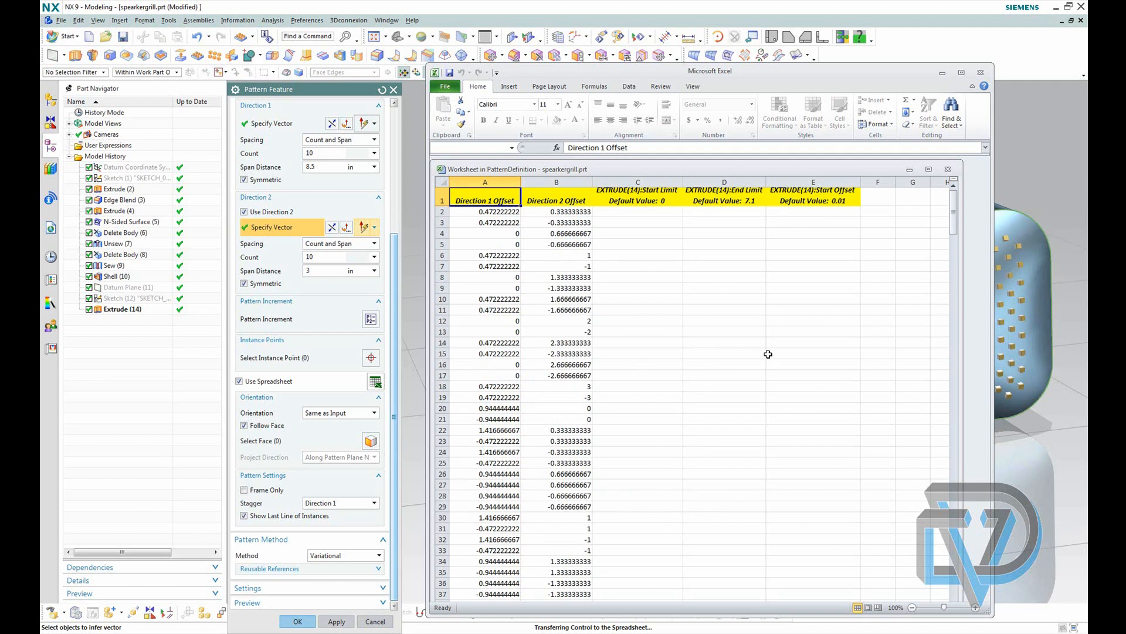
scroll(774, 367, down, 1)
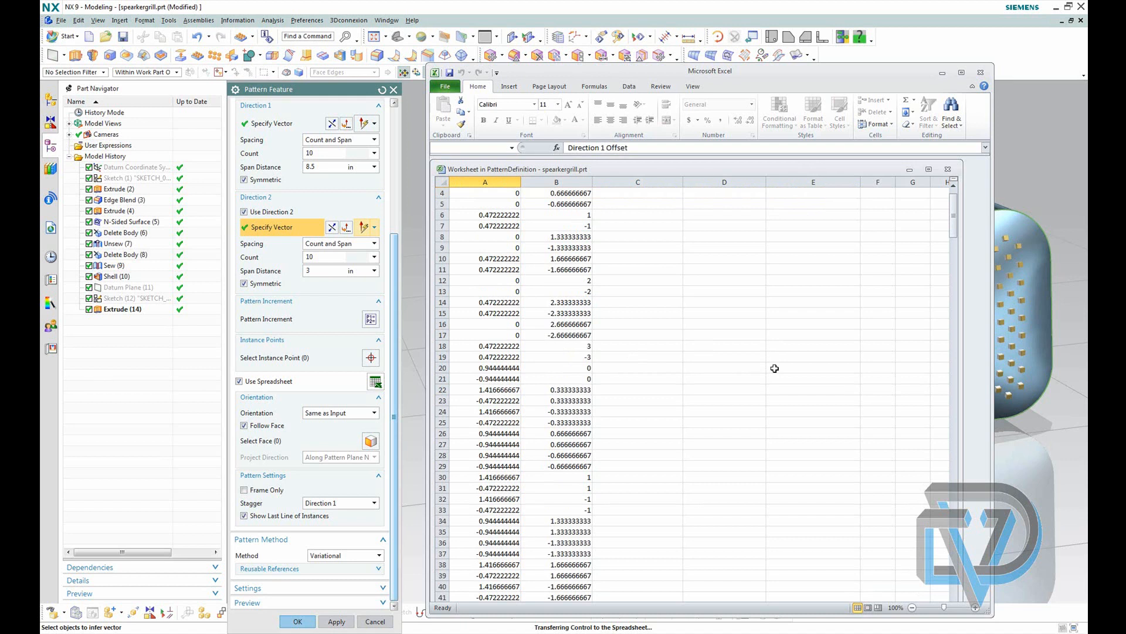
scroll(775, 367, up, 1)
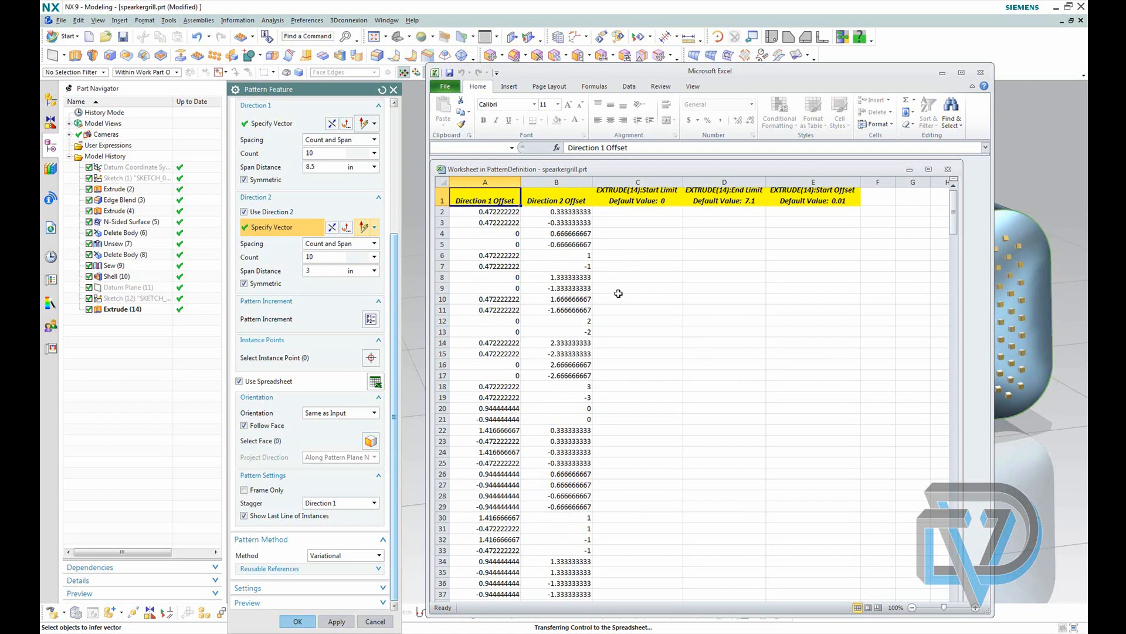
scroll(621, 294, down, 1)
scroll(620, 293, down, 2)
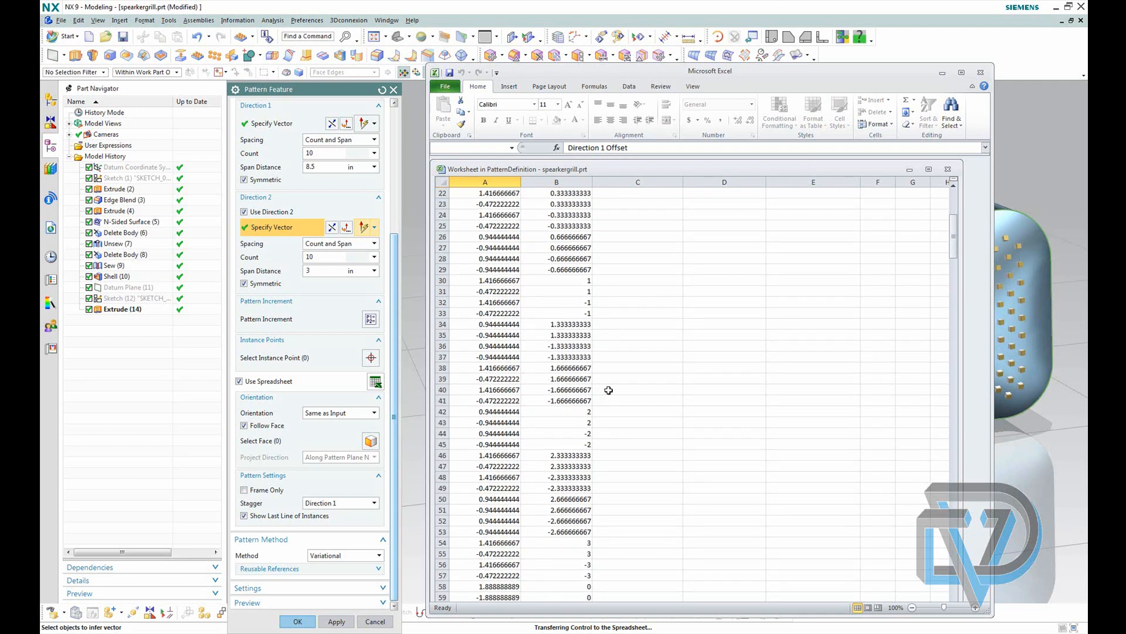
scroll(679, 380, up, 3)
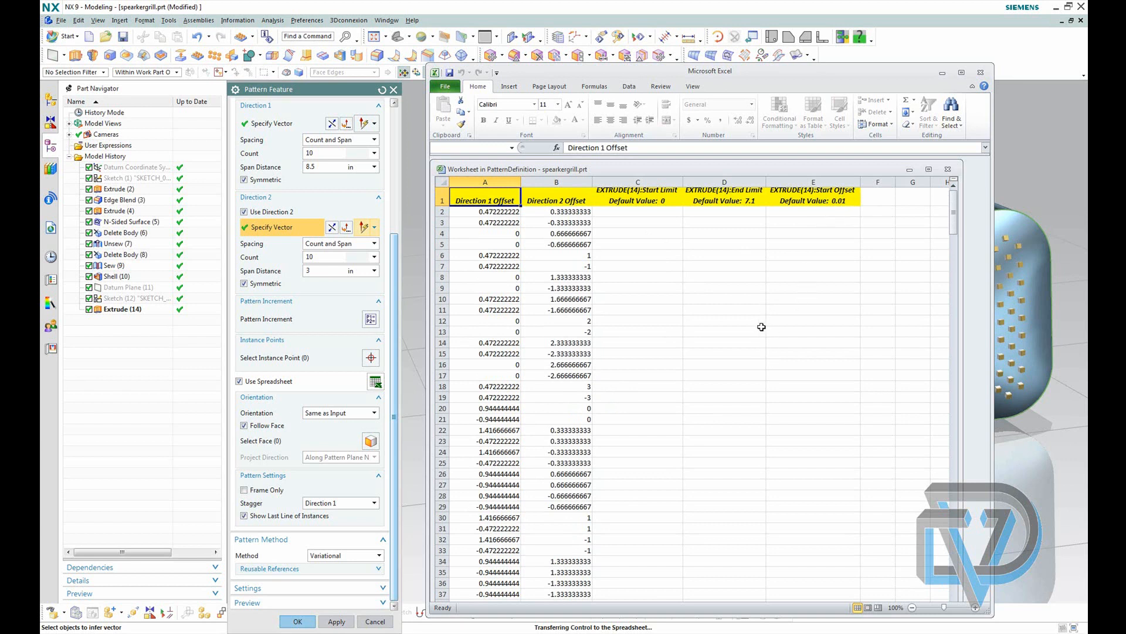
Enter a Start Offset of 0.1 in cell E12, fill it down to E15, and copy those four values into E16:E19
click(814, 321)
double_click(814, 322)
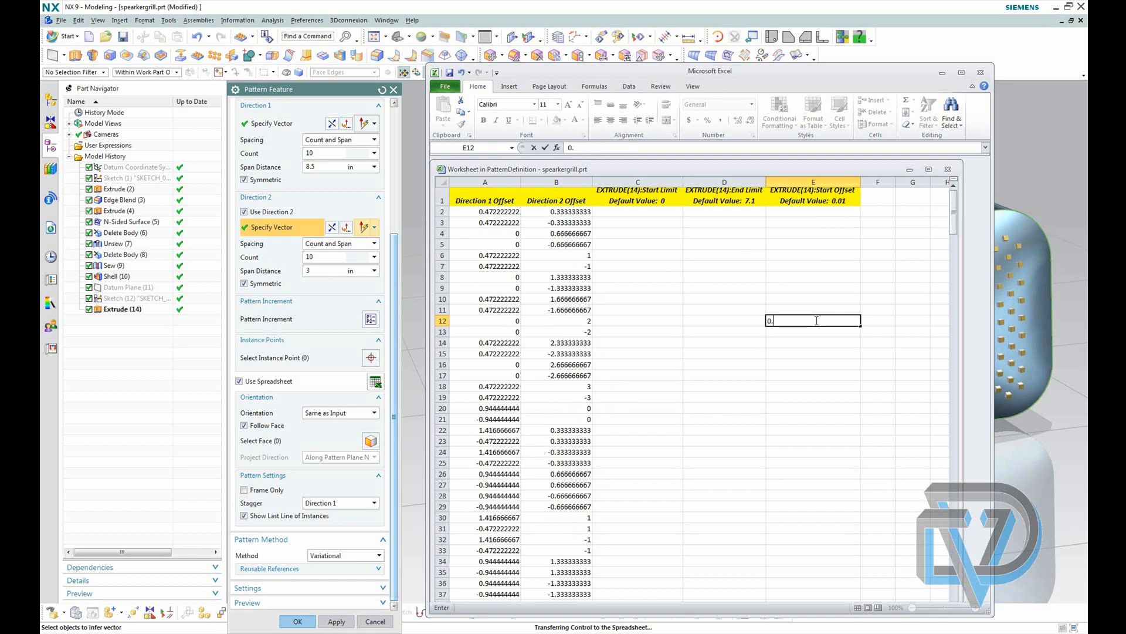
key(Return)
click(831, 320)
drag(861, 326, 861, 357)
key(ctrl+c)
click(793, 365)
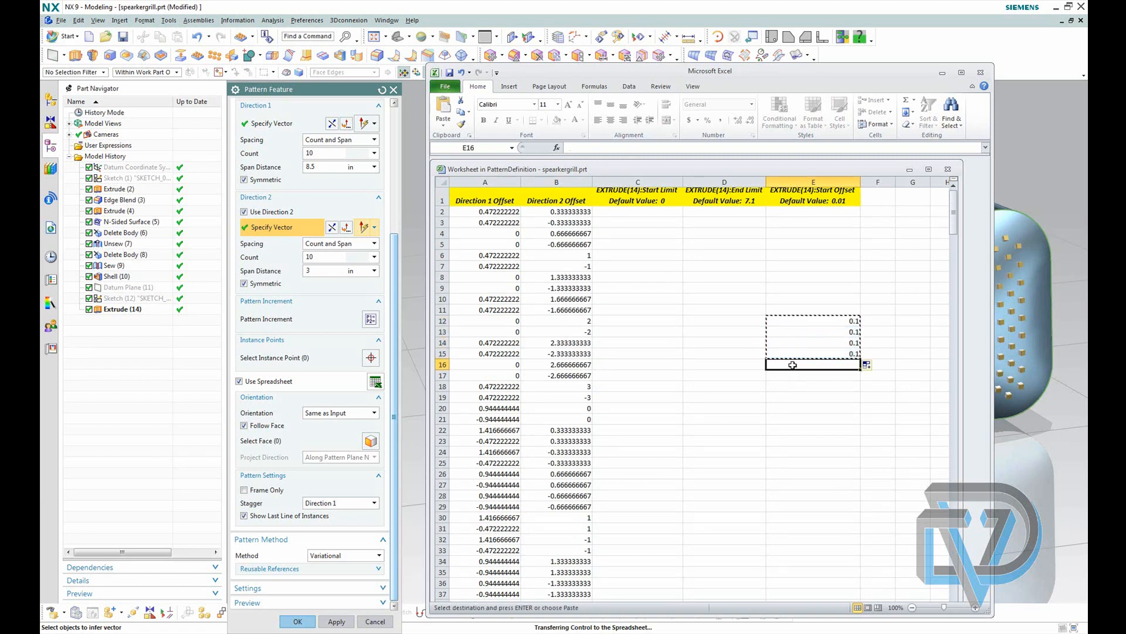
key(ctrl+v)
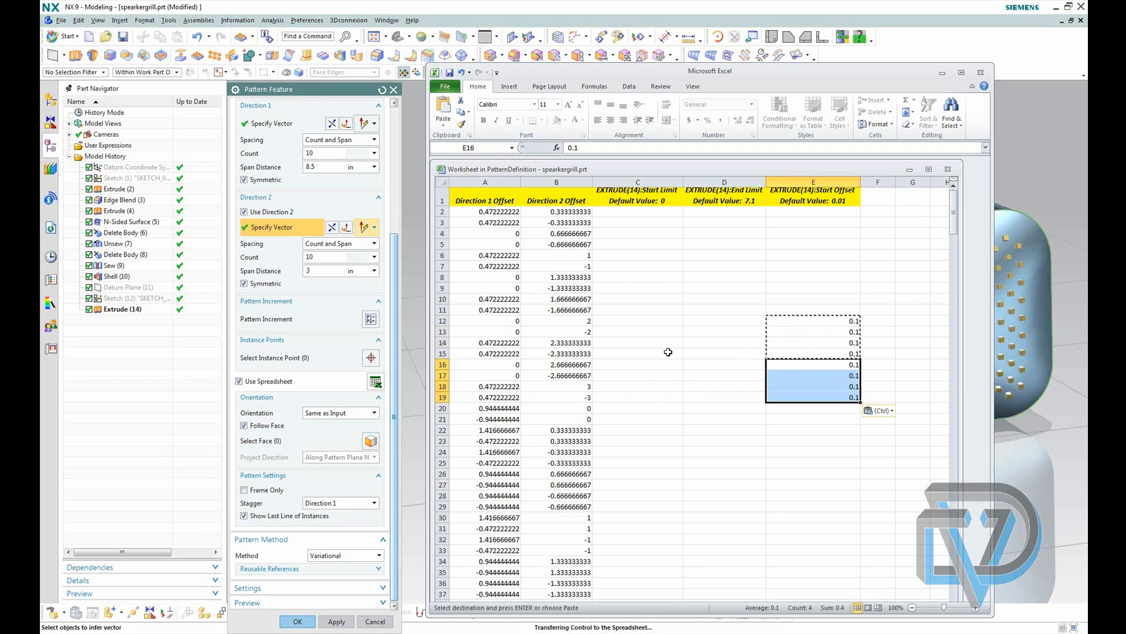
Paste the copied 0.1 Start Offset values into E42:E57, for the instances with Direction 2 offsets from ±2 to ±3
scroll(691, 395, down, 2)
scroll(692, 394, up, 2)
scroll(700, 339, down, 3)
scroll(702, 336, down, 1)
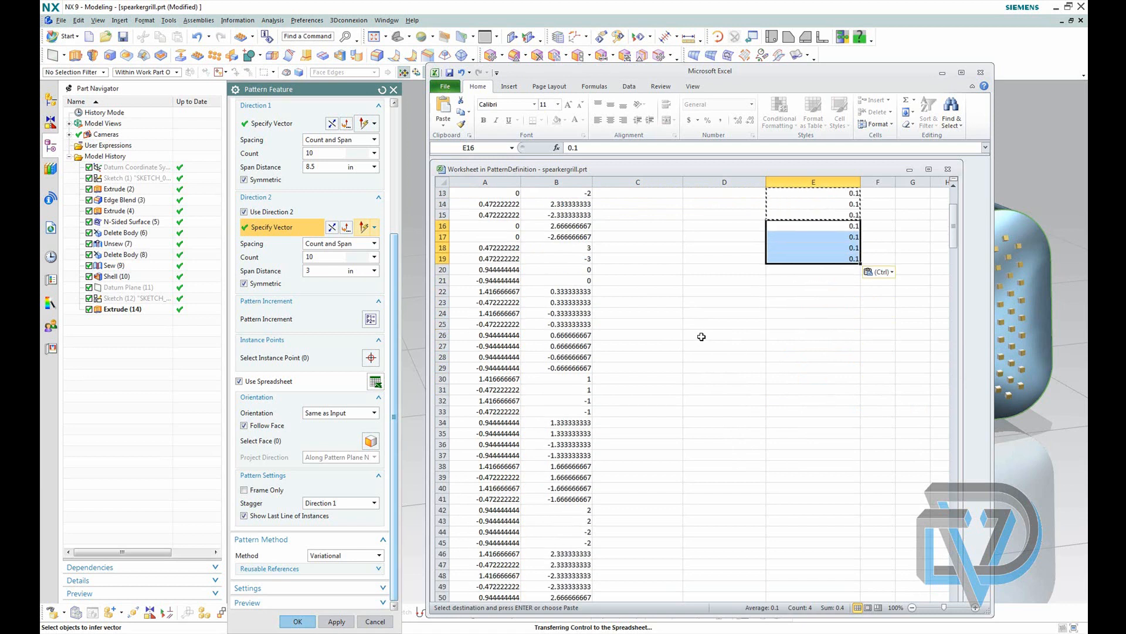
scroll(727, 315, down, 1)
scroll(727, 315, down, 7)
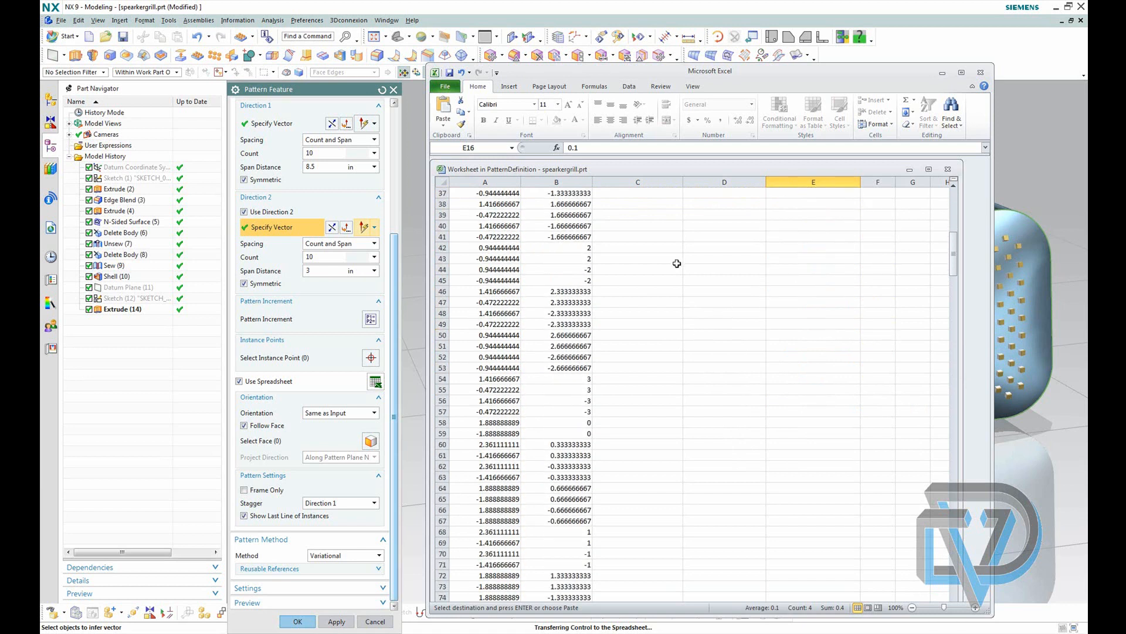
click(801, 247)
key(ctrl+v)
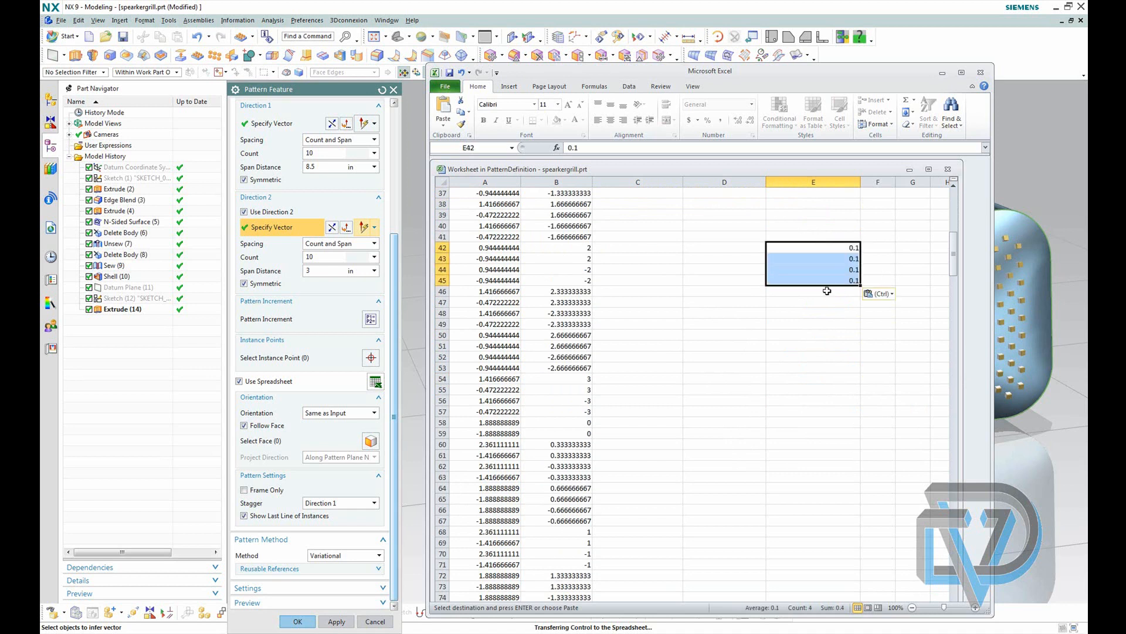
click(784, 293)
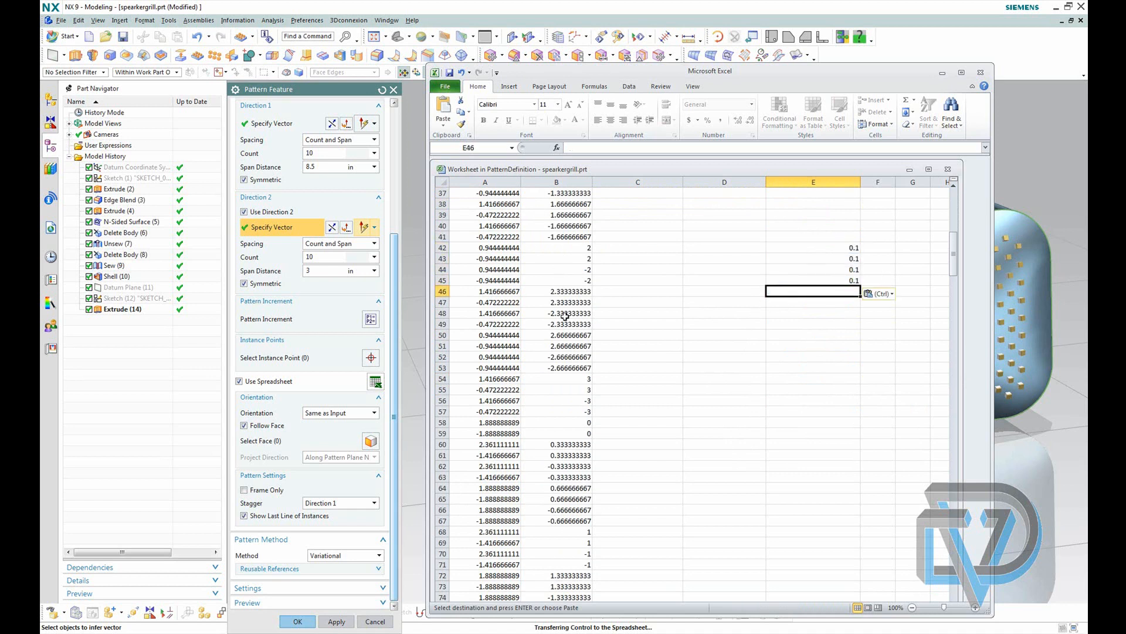
key(ctrl+v)
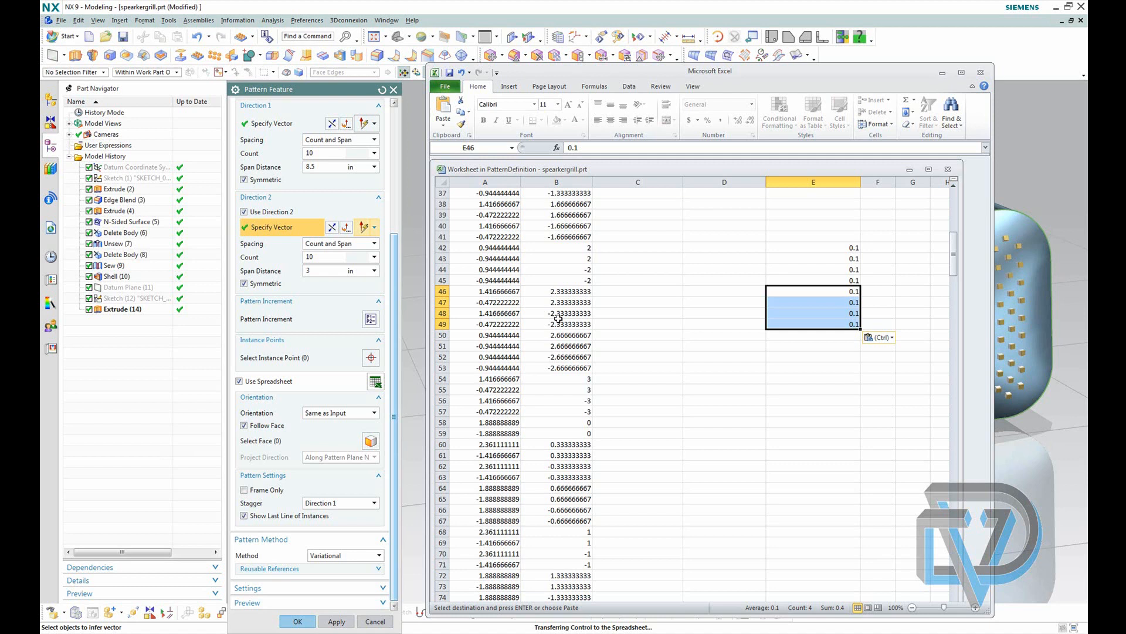
click(778, 335)
key(ctrl+v)
click(791, 379)
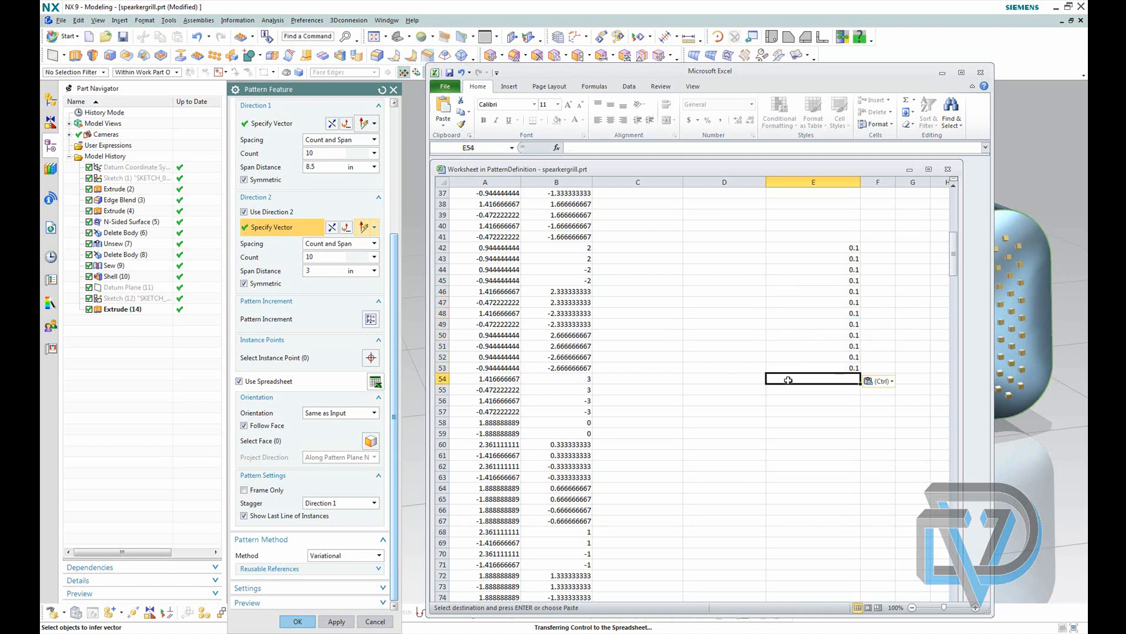
key(ctrl+v)
Paste the 0.1 Start Offset values into E80:E95 for the next block of outer-row instances
scroll(783, 462, down, 4)
scroll(783, 461, down, 3)
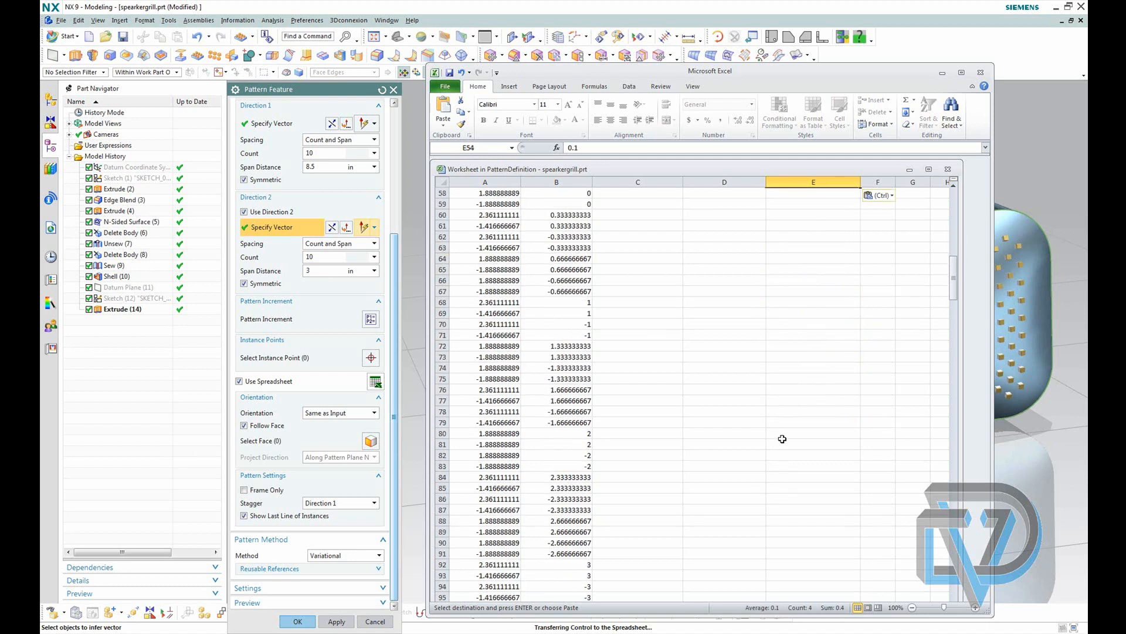
click(787, 436)
key(ctrl+v)
scroll(784, 369, down, 3)
click(789, 379)
key(ctrl+v)
click(817, 424)
key(ctrl+v)
scroll(824, 429, down, 2)
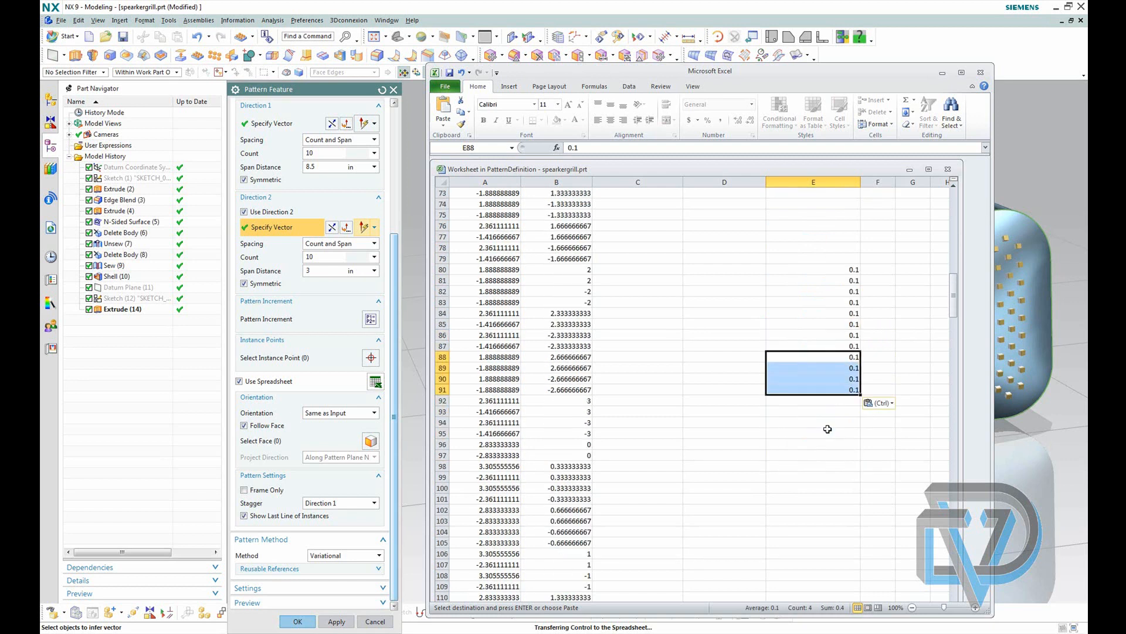
click(789, 400)
key(ctrl+v)
Fill E118:E133 of the Start Offset column with the copied 0.1 values
scroll(789, 401, down, 3)
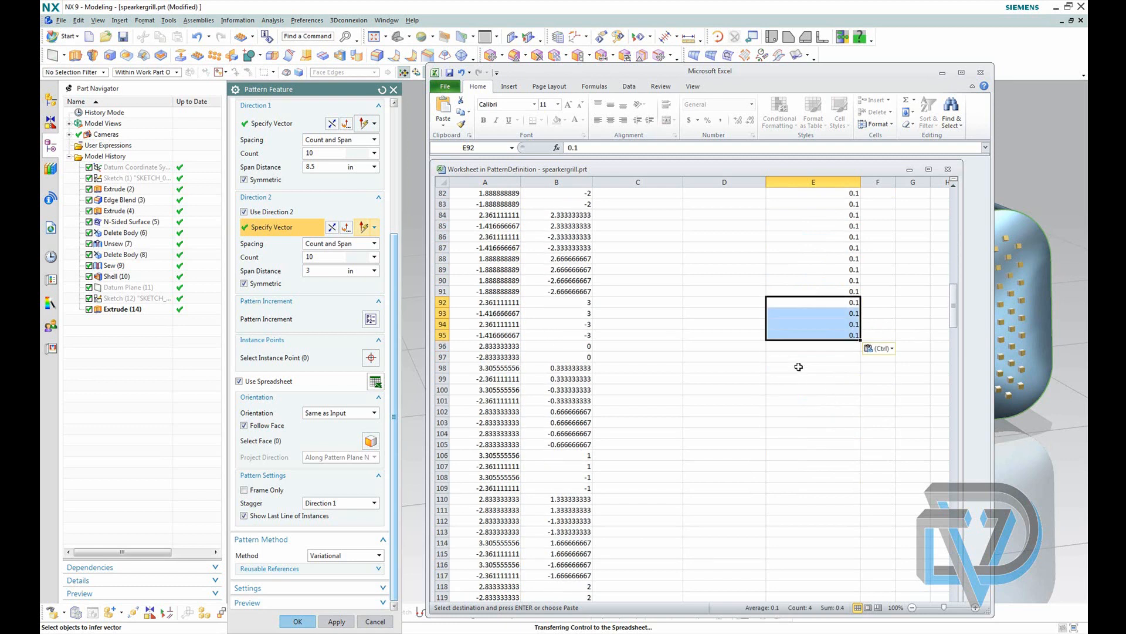
scroll(809, 386, down, 7)
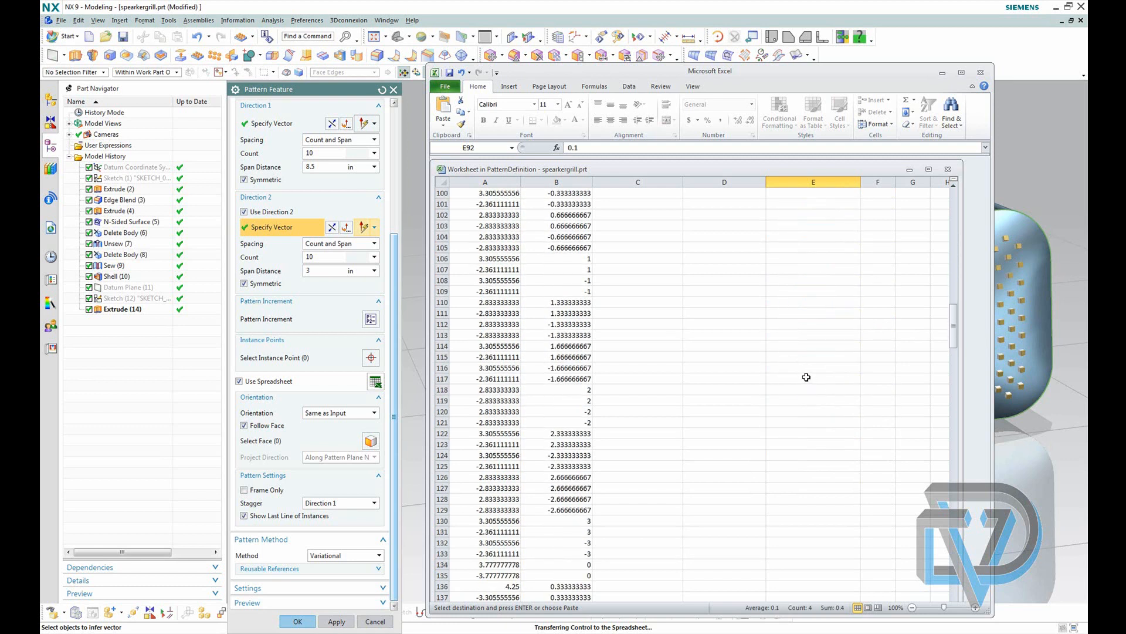
click(792, 356)
key(ctrl+v)
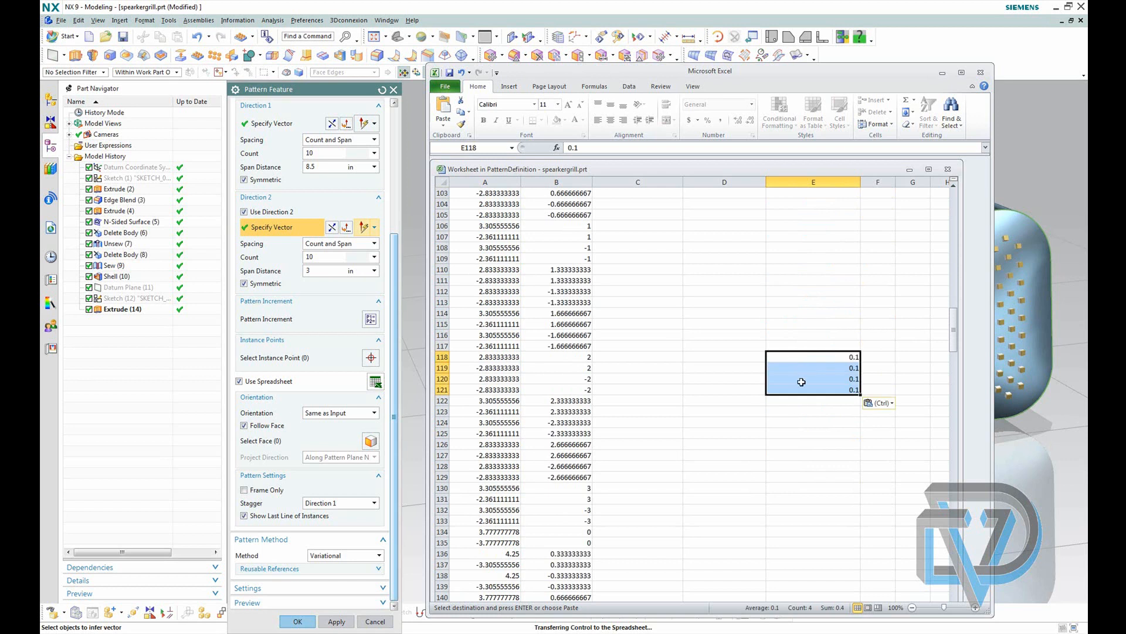
click(795, 401)
key(ctrl+v)
click(794, 445)
key(ctrl+v)
scroll(803, 420, down, 4)
click(803, 356)
key(ctrl+v)
Paste the 0.1 Start Offset values into E156:E171, alongside the Direction 2 offsets from ±2 to ±3
scroll(803, 362, down, 9)
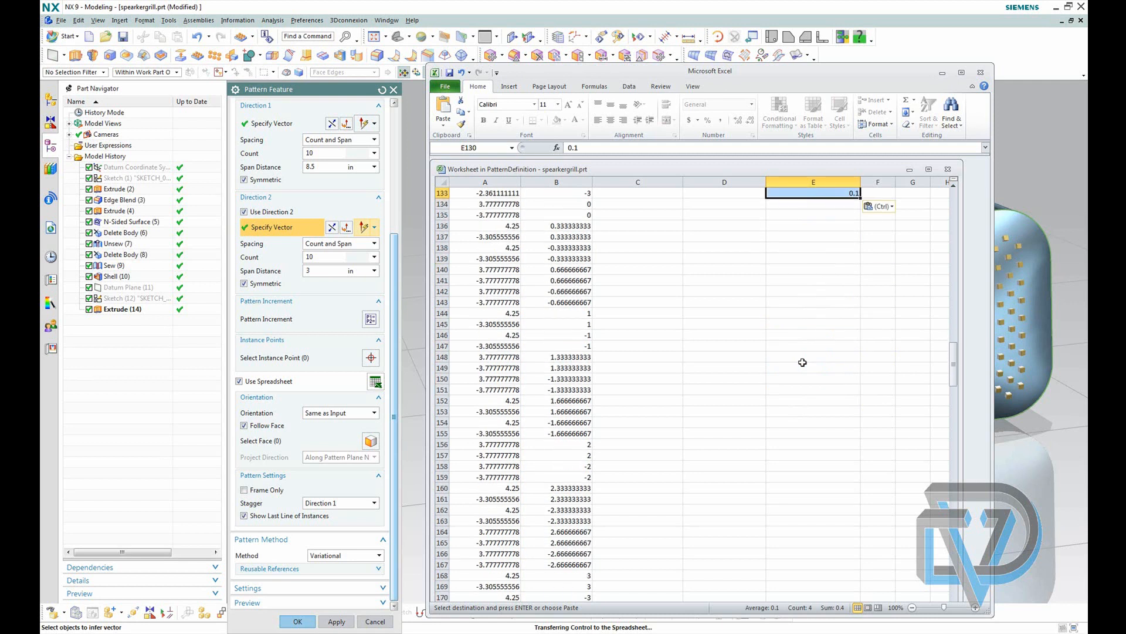
scroll(802, 362, down, 1)
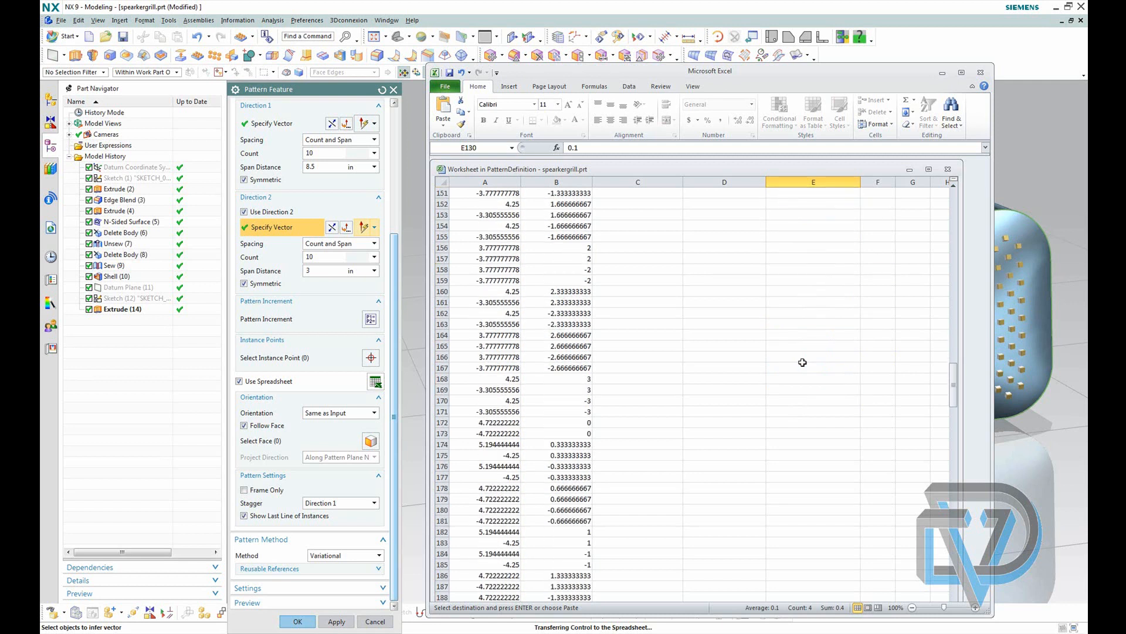
click(807, 310)
key(ctrl+v)
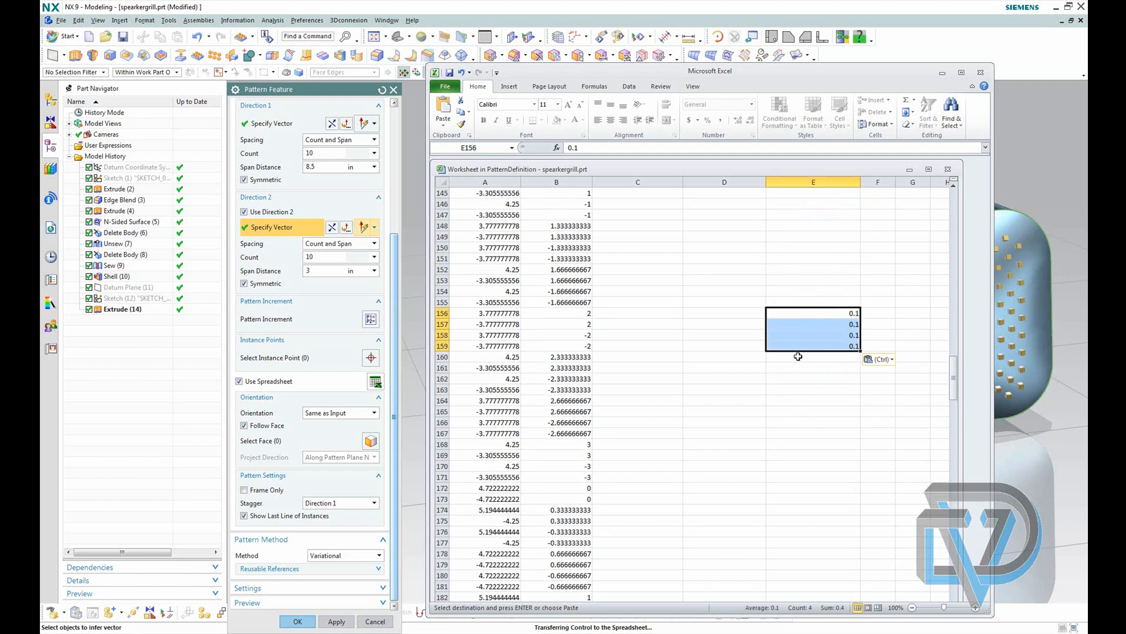
click(797, 356)
key(ctrl+v)
click(787, 402)
key(ctrl+v)
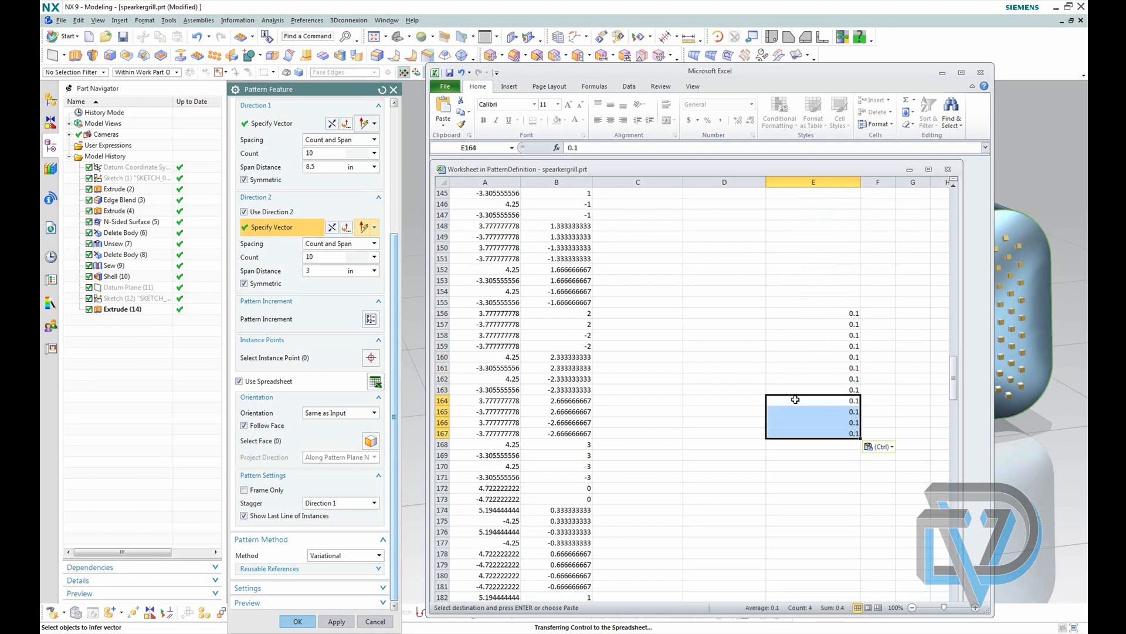
scroll(783, 376, down, 3)
click(791, 346)
key(ctrl+v)
Apply the copied 0.1 Start Offset to the outer-row instances in E194:E209
scroll(791, 341, down, 8)
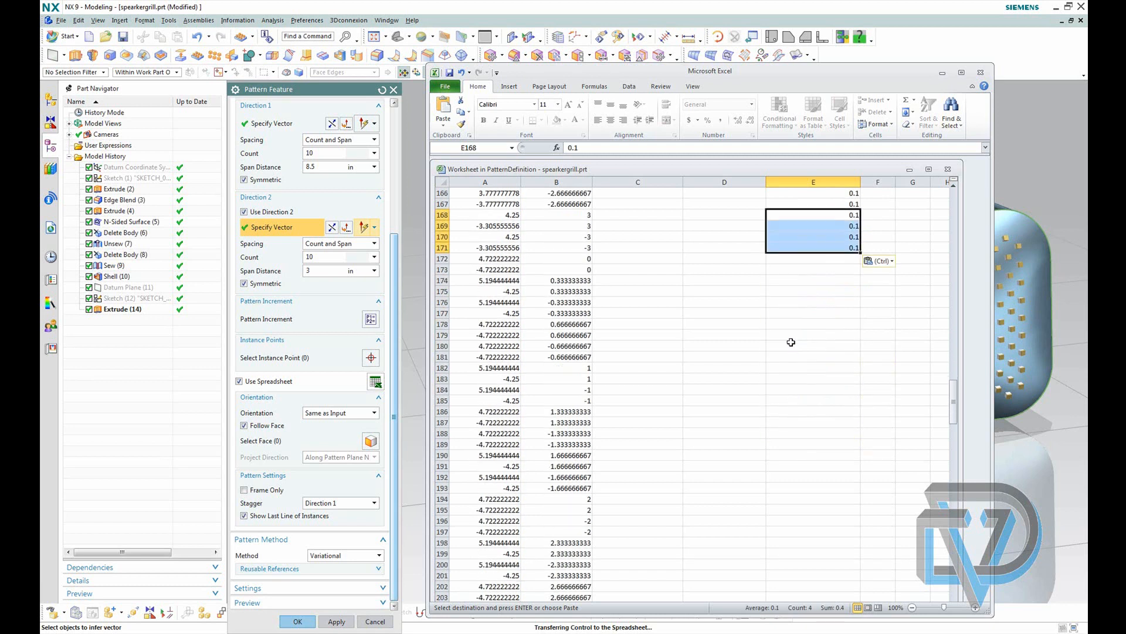
scroll(789, 335, down, 3)
click(803, 269)
key(ctrl+v)
click(797, 314)
key(ctrl+v)
click(796, 357)
key(ctrl+v)
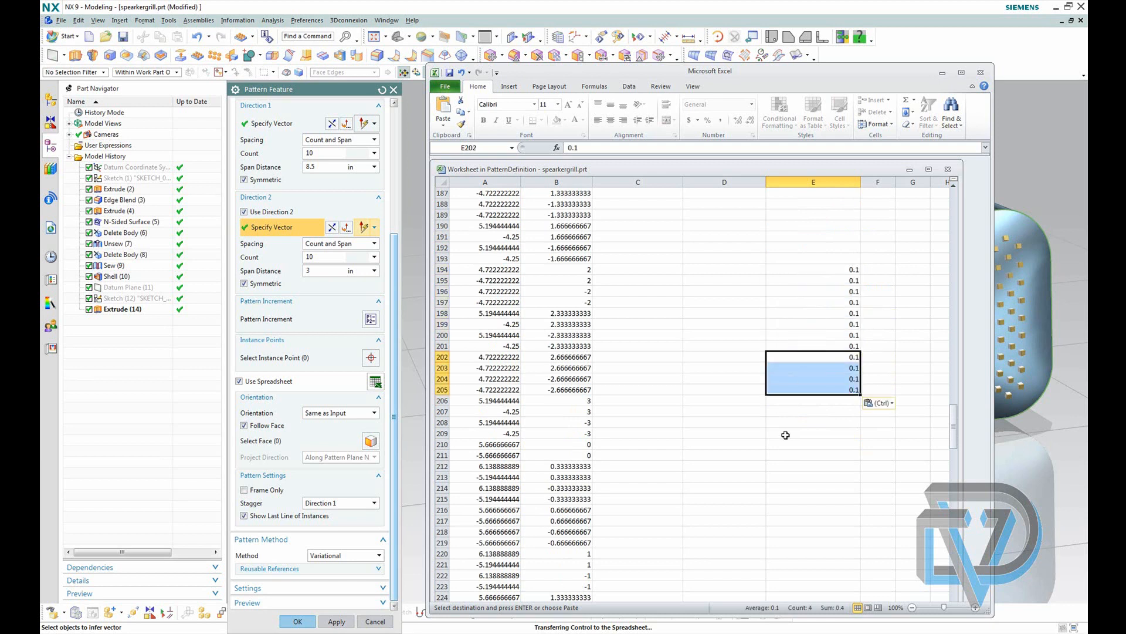
click(798, 401)
key(ctrl+v)
Paste the 0.1 Start Offset values into cells E232:E247
scroll(798, 401, down, 9)
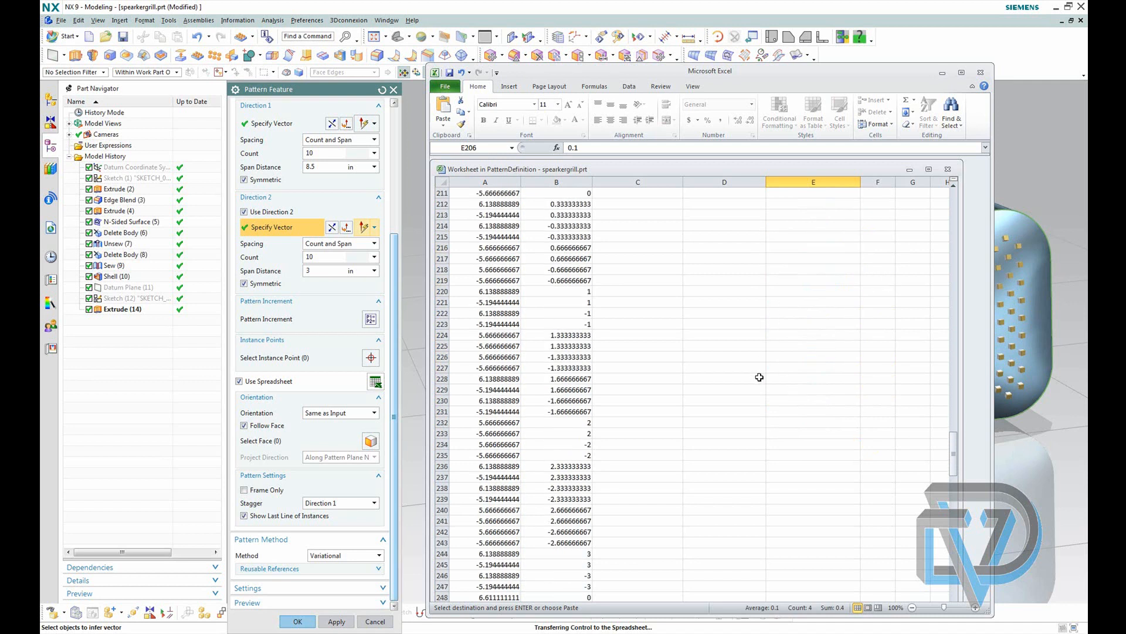
scroll(760, 369, down, 3)
click(804, 292)
key(ctrl+v)
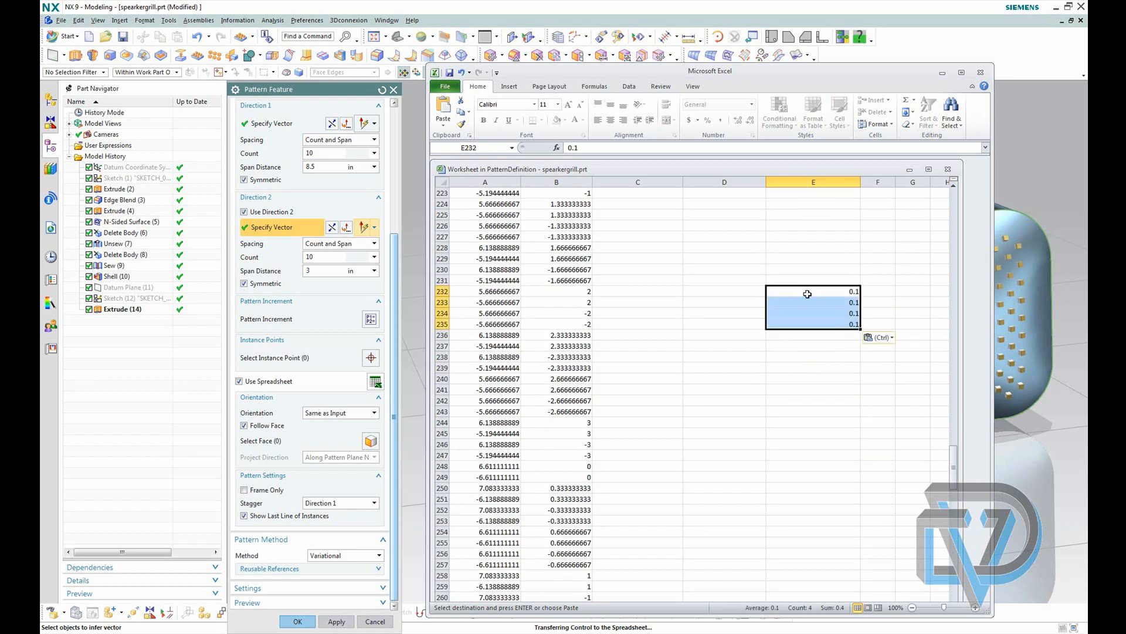
click(798, 338)
key(ctrl+v)
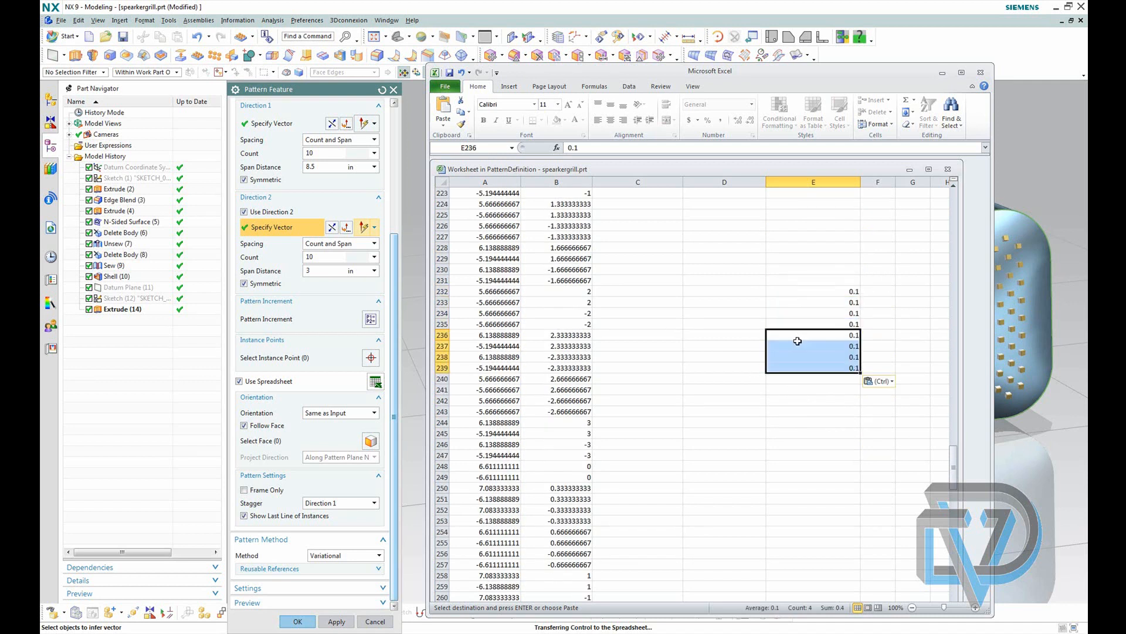
click(797, 379)
key(ctrl+v)
click(797, 423)
key(ctrl+v)
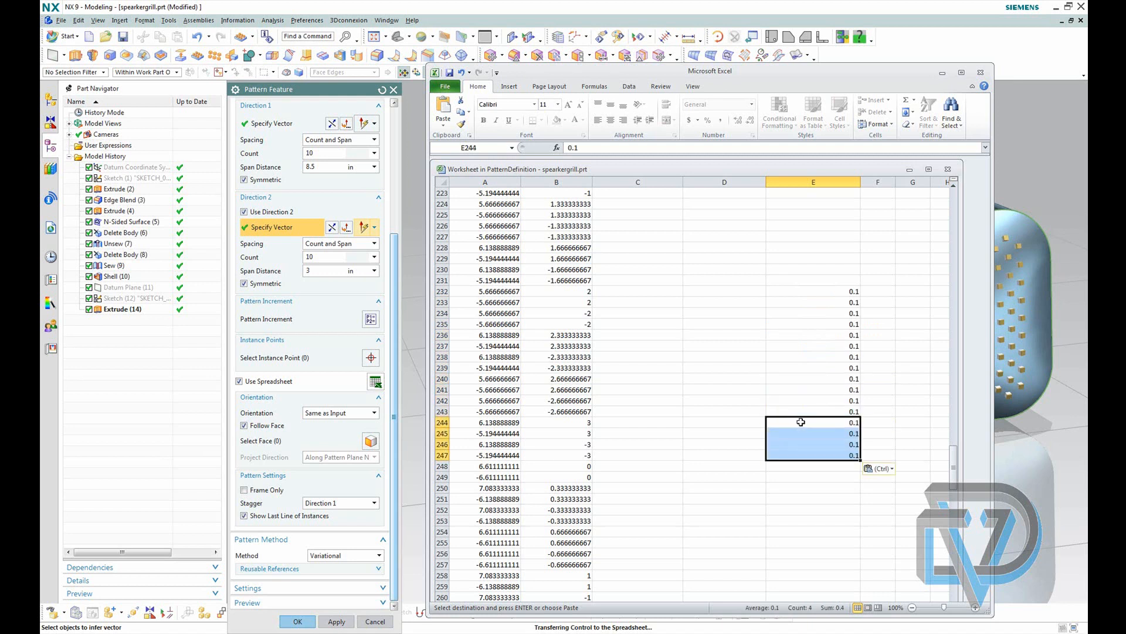
Set the Start Offset to 0.1 for the outer-row instances in E270:E285
scroll(804, 420, down, 4)
scroll(786, 348, down, 8)
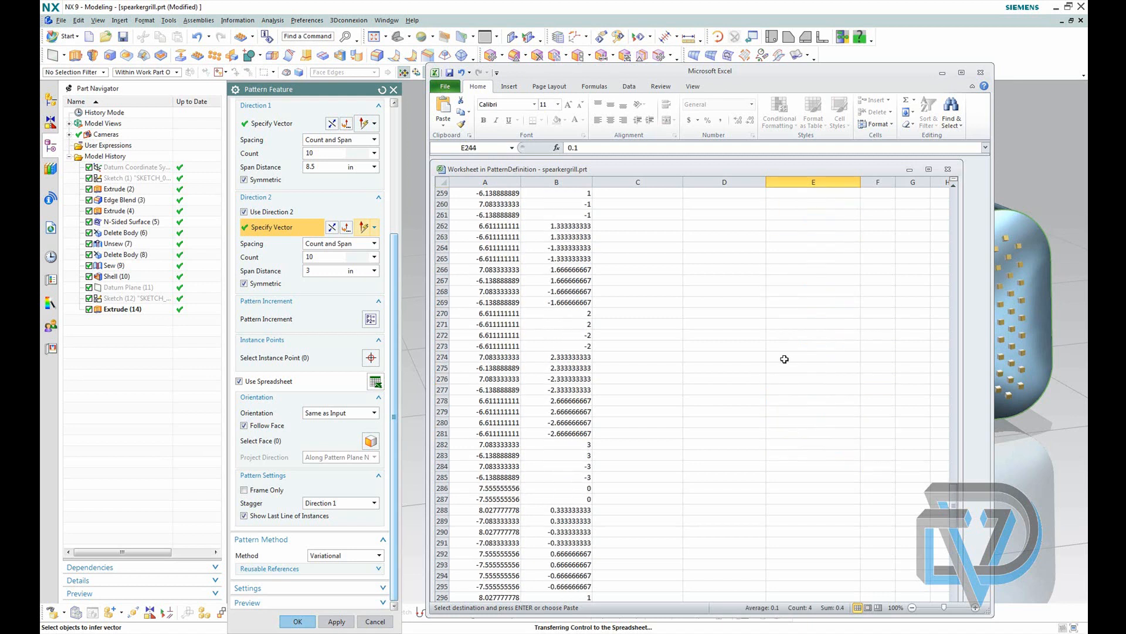
click(802, 312)
text(0.1 0.1 0.1 0.1)
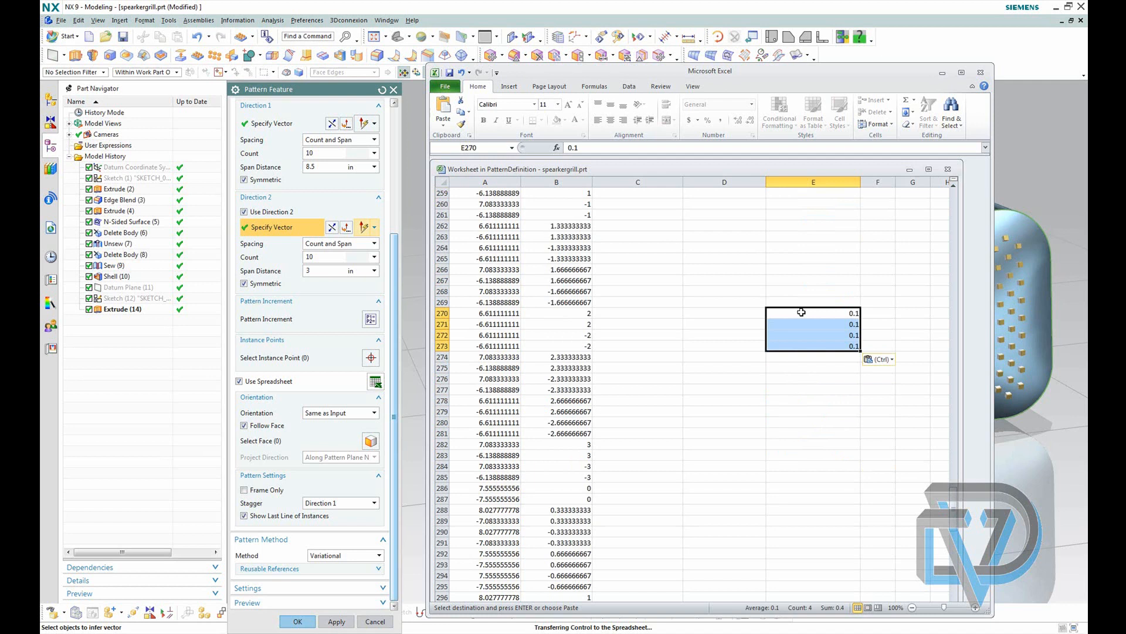
click(798, 357)
text(0.1 0.1 0.1 0.1)
click(786, 401)
key(ctrl+v)
scroll(783, 444, down, 3)
click(801, 350)
key(ctrl+v)
Paste the 0.1 Start Offset values into E308:E323 for the following block with Direction 2 offsets from ±2 to ±3
scroll(801, 350, down, 5)
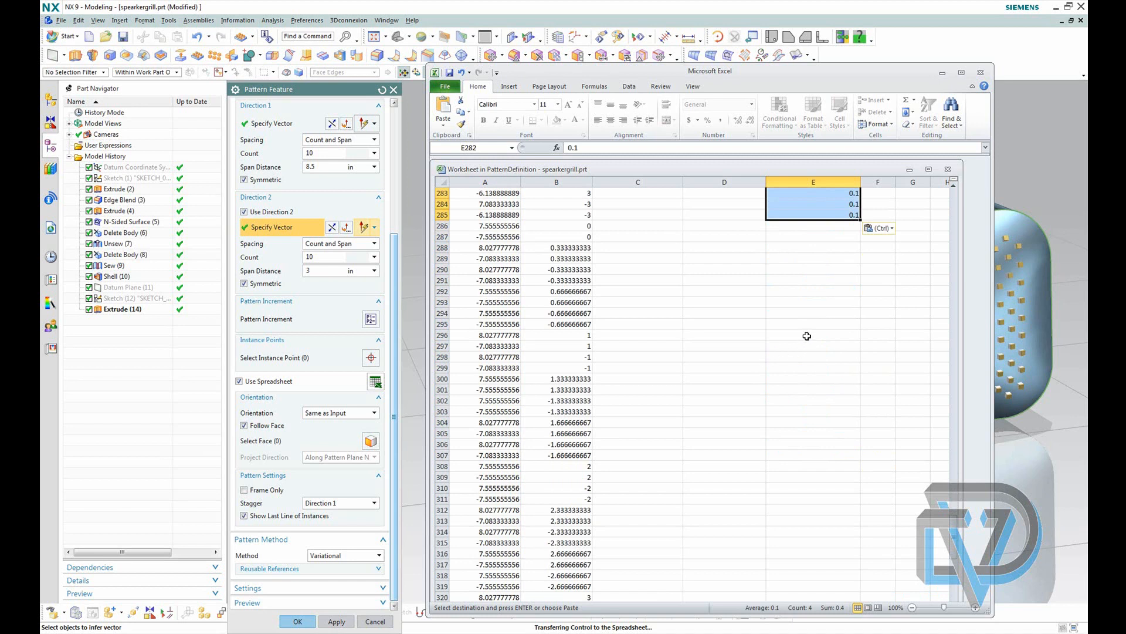
scroll(804, 336, down, 3)
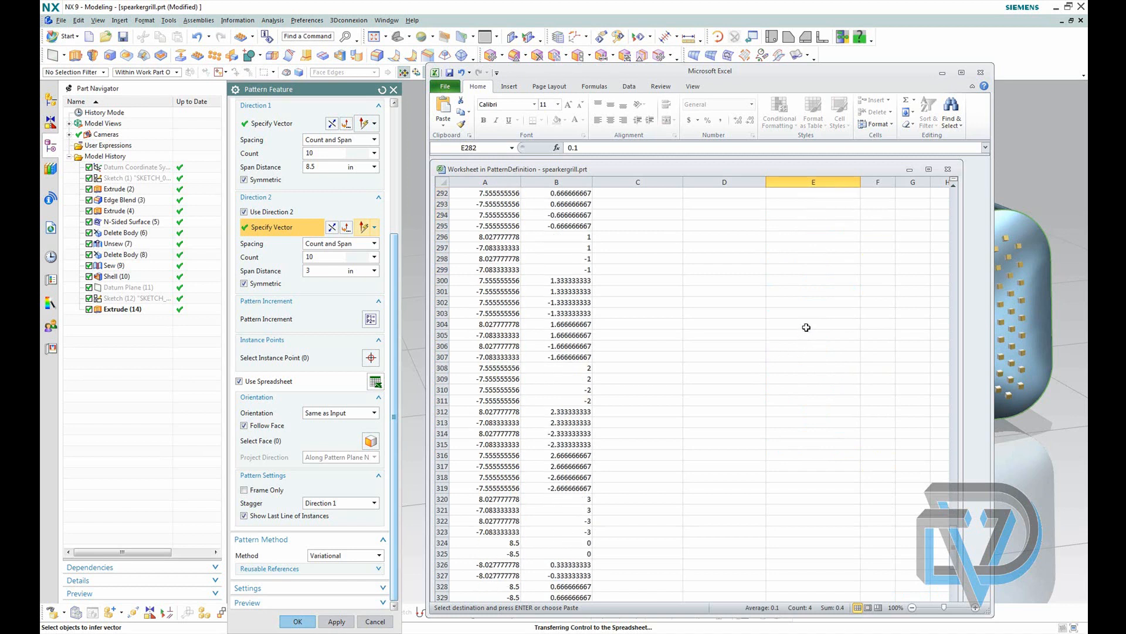
scroll(803, 326, down, 1)
click(799, 335)
text(0.1 0.1 0.1 0.1)
click(792, 381)
text(0.1 0.1 0.1 0.1)
click(792, 421)
text(0.1 0.1 0.1 0.1)
scroll(793, 419, down, 2)
click(793, 399)
key(ctrl+v)
Set the Start Offset to 0.1 in E340:E351 and E358:E361 for the last outer-row instances
scroll(792, 395, down, 4)
scroll(792, 395, down, 5)
click(782, 323)
text(0.1 0.1 0.1 0.1)
click(793, 368)
text(0.1 0.1 0.1 0.1)
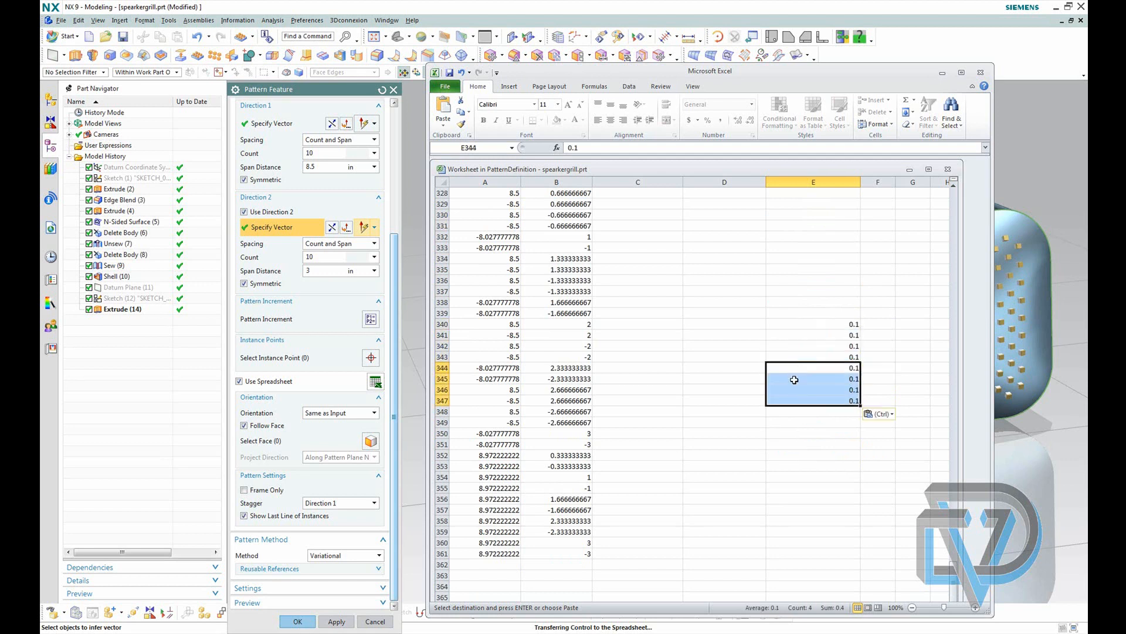
click(792, 412)
text(0.1 0.1 0.1 0.1)
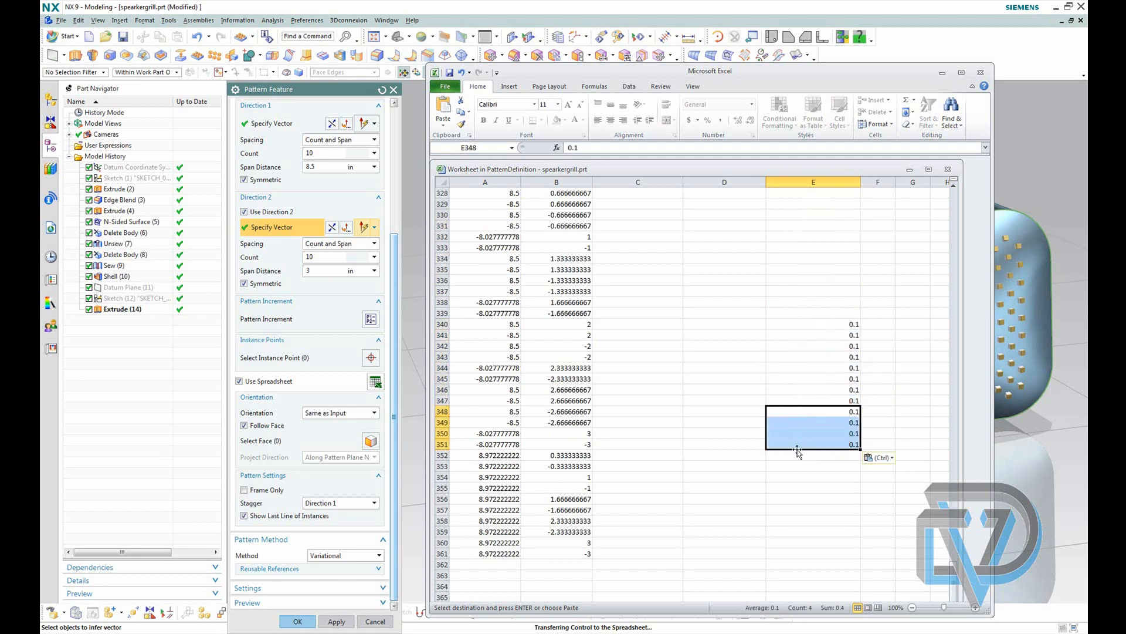
click(820, 519)
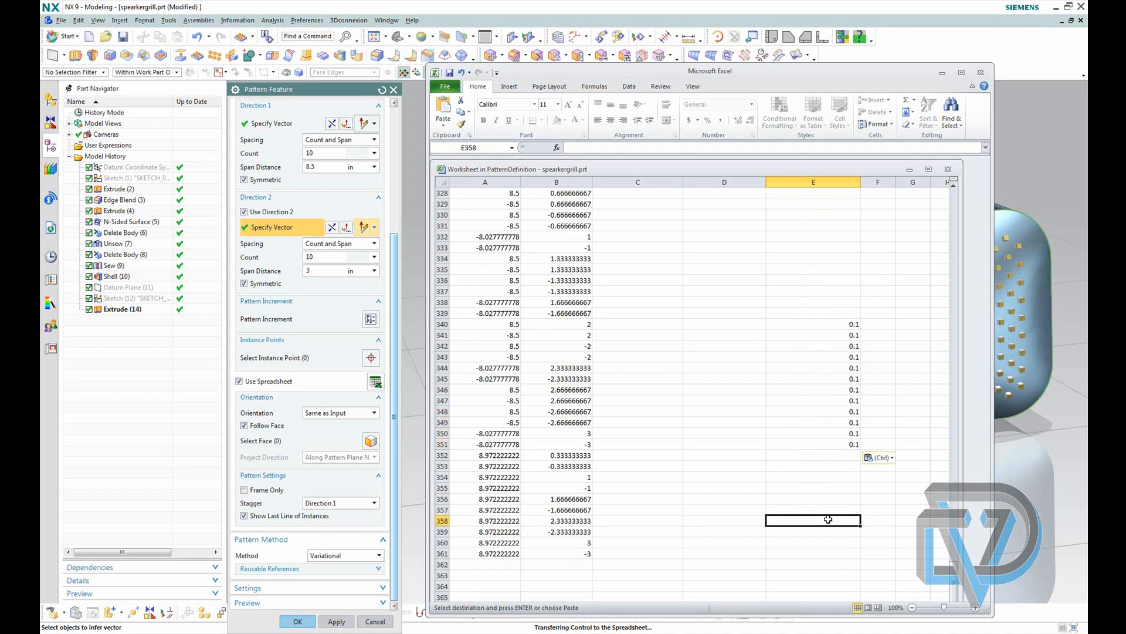
text(0.1 0.1 0.1 0.1)
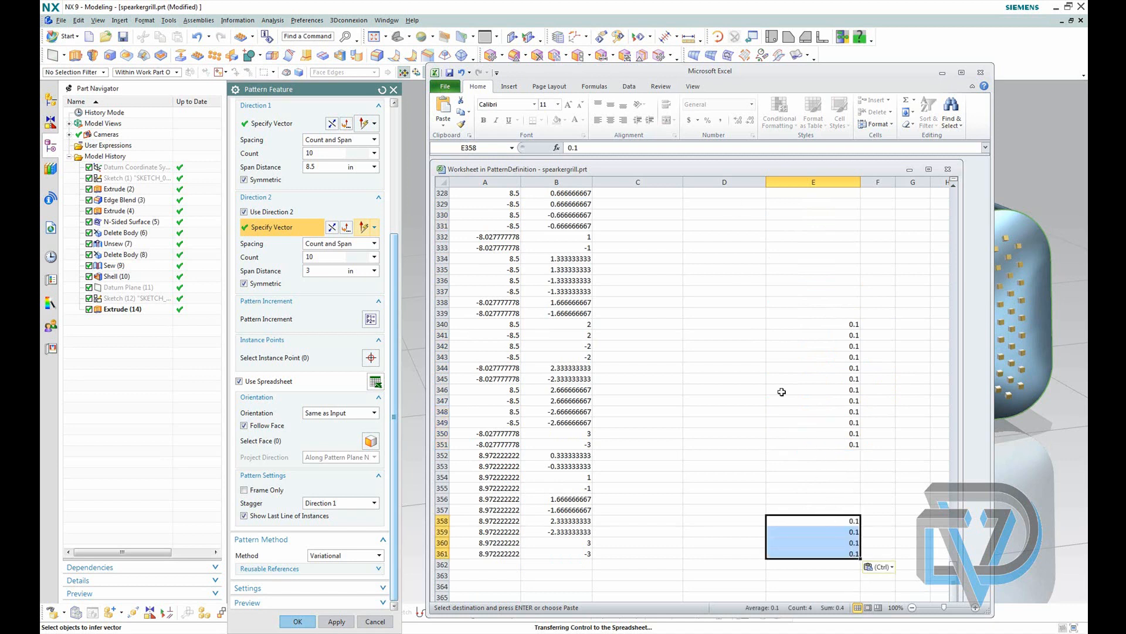
Close the pattern spreadsheet and save its data back to the Pattern Feature definition in NX
scroll(789, 394, up, 20)
scroll(794, 388, up, 8)
click(980, 72)
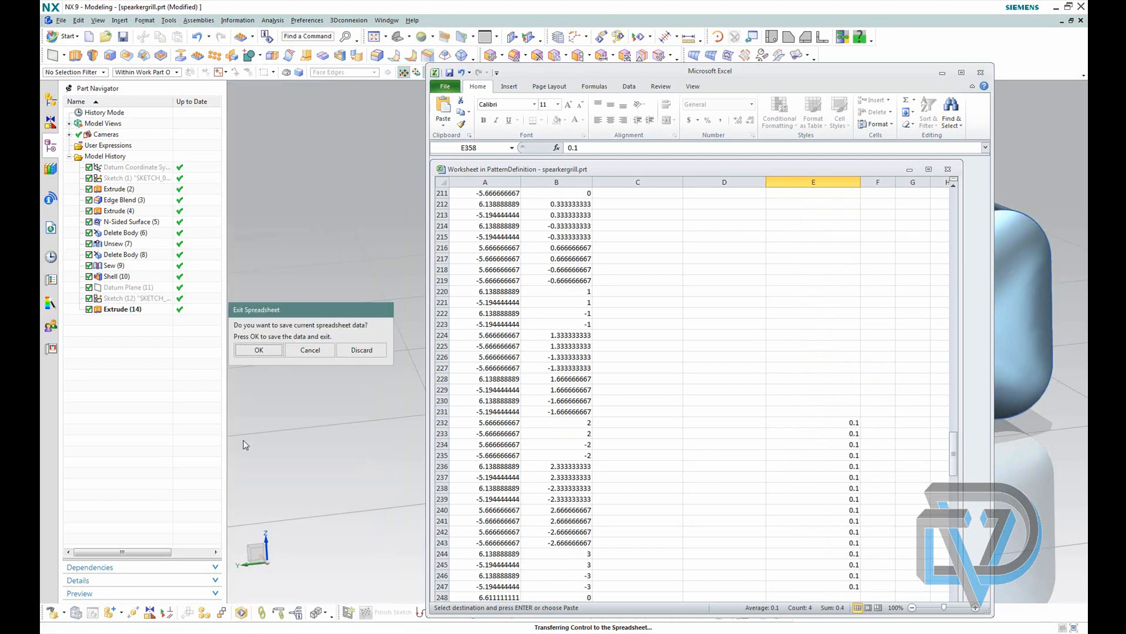
drag(277, 316, 315, 233)
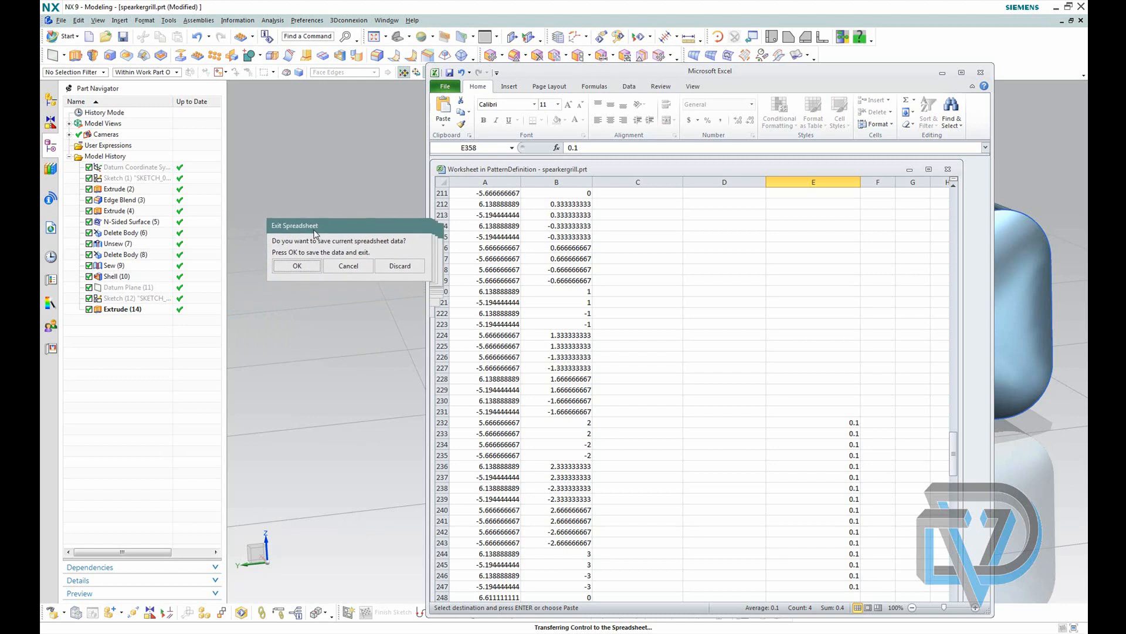
click(297, 266)
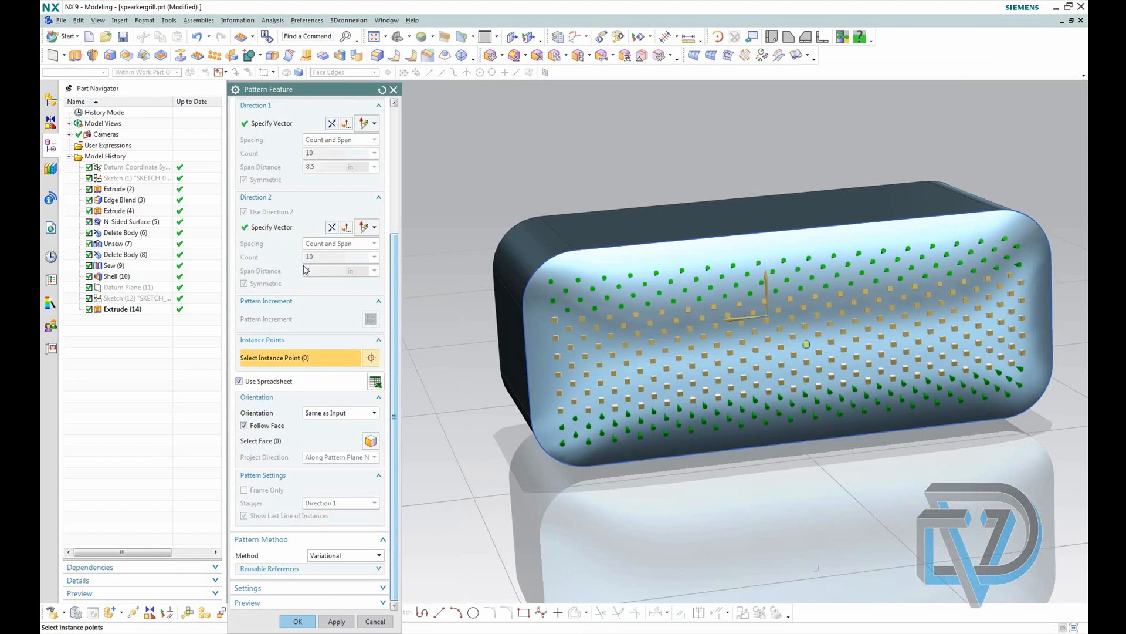
Check the previewed hole instances on the curved front face and create the spreadsheet-driven Pattern Feature with the Variational method
mouse_move(727, 195)
middle_down()
mouse_move(756, 185)
mouse_move(681, 186)
mouse_move(713, 200)
middle_up()
scroll(746, 216, up, 4)
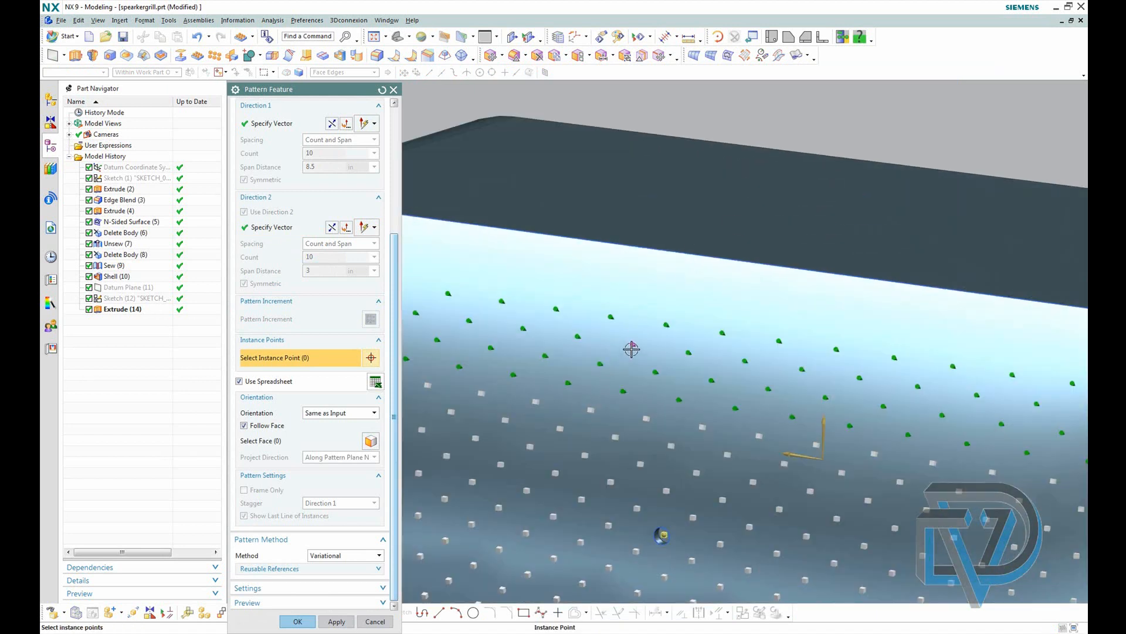
scroll(632, 350, down, 5)
scroll(620, 396, up, 3)
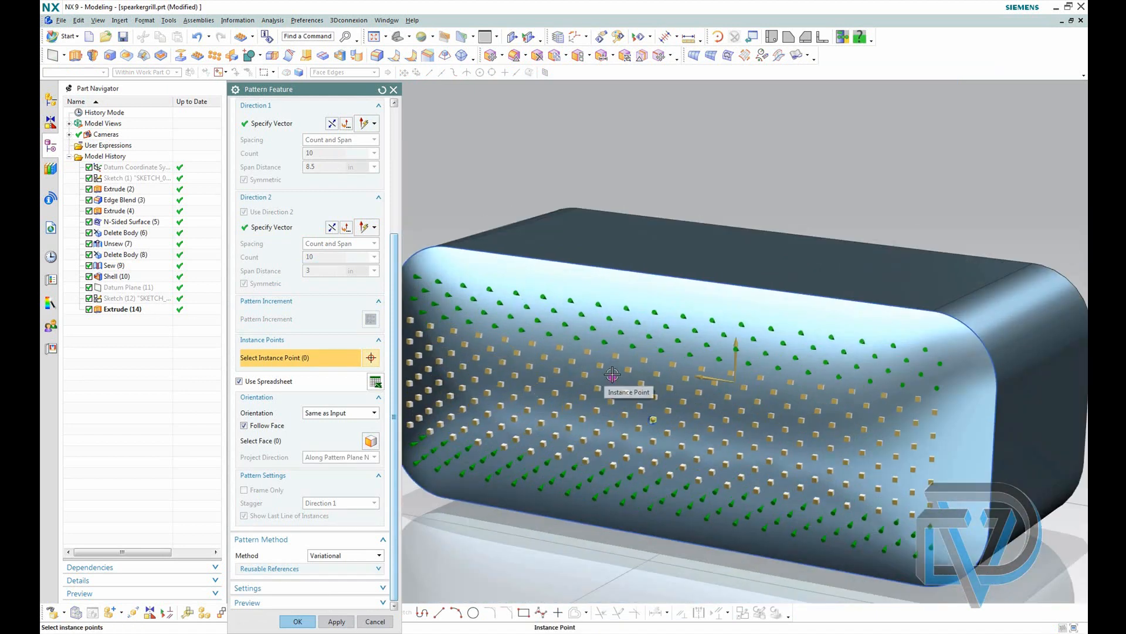
scroll(810, 194, down, 2)
middle_drag(533, 212, 557, 229)
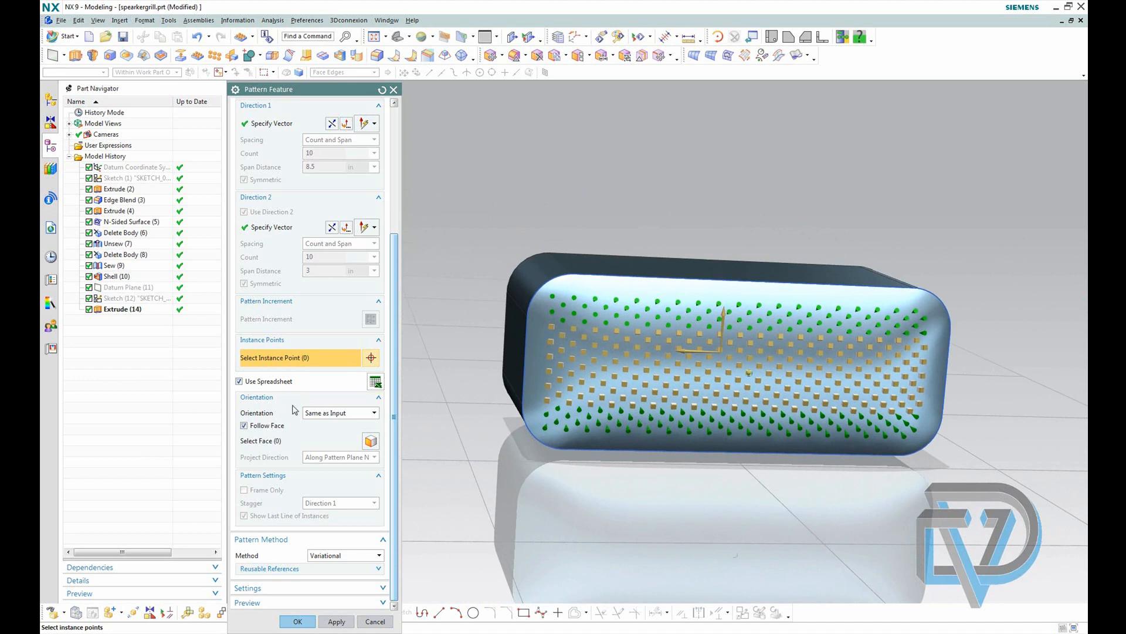
click(304, 623)
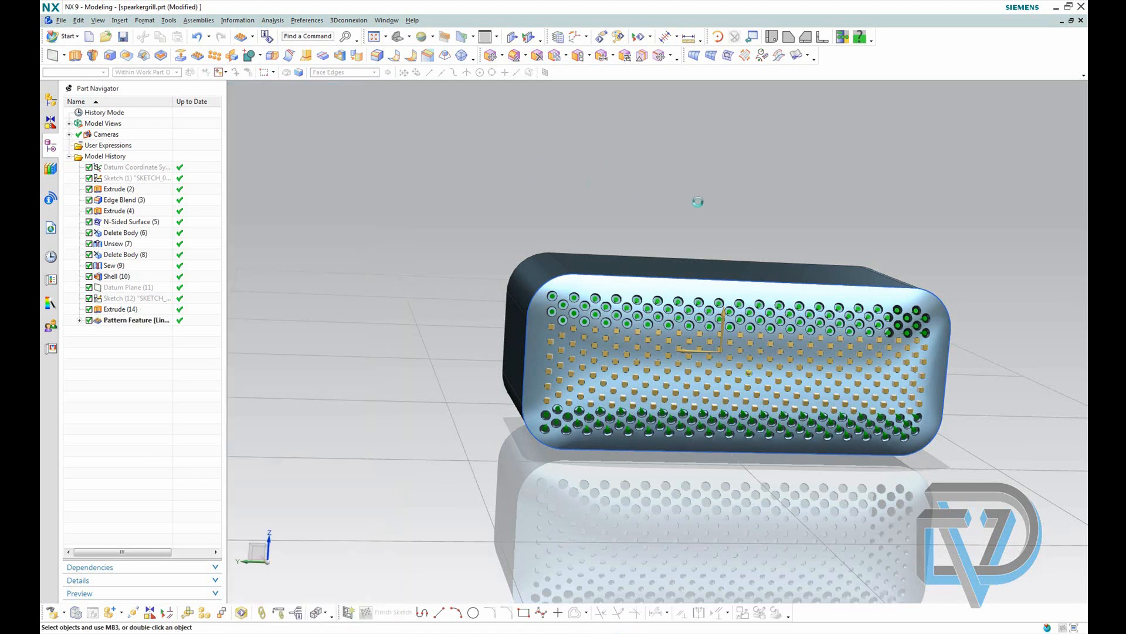
Examine the larger outer-row holes and the overall grill pattern on the enclosure's front face, close up and from several angles
mouse_move(694, 205)
middle_down()
mouse_move(661, 205)
mouse_move(653, 191)
mouse_move(699, 197)
middle_up()
scroll(738, 344, up, 3)
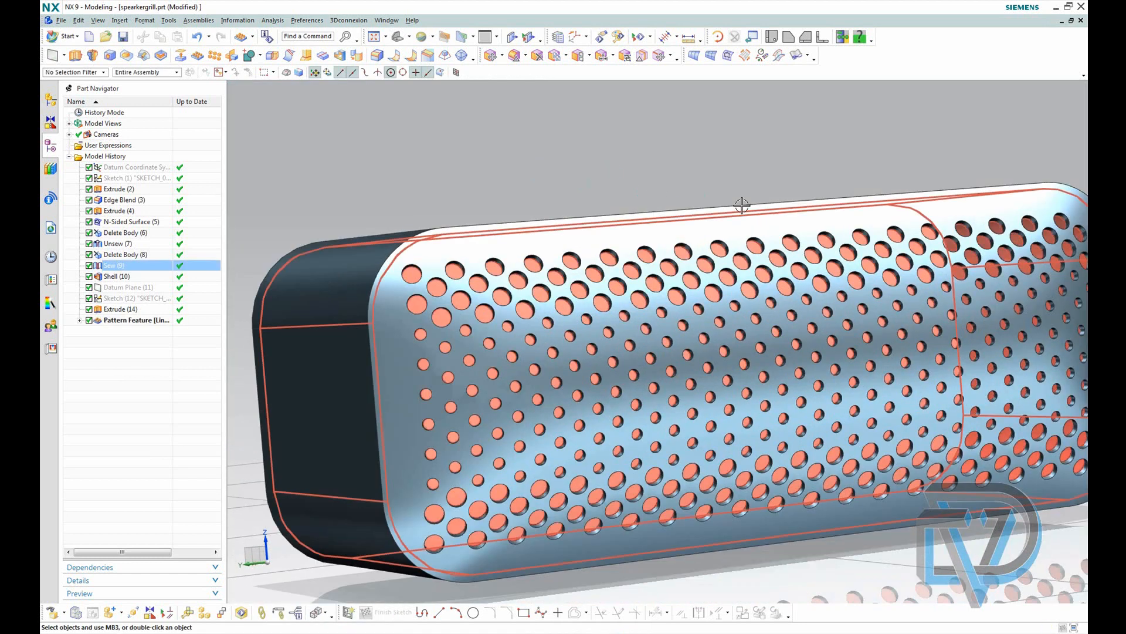
middle_drag(651, 167, 614, 154)
scroll(615, 158, down, 3)
middle_drag(963, 196, 943, 272)
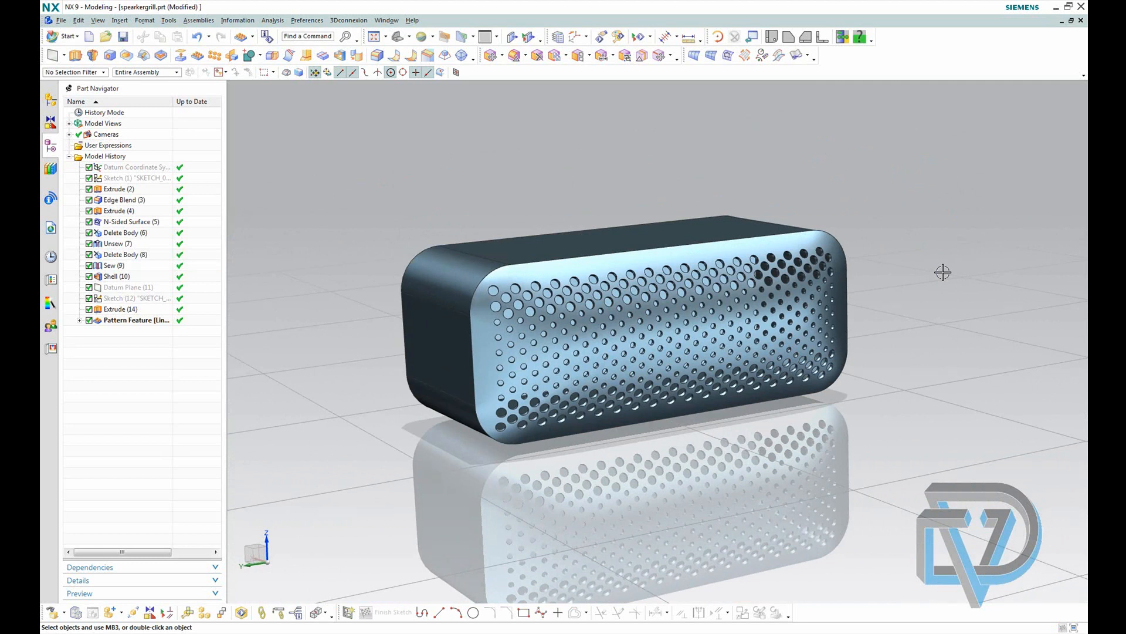
scroll(619, 303, up, 4)
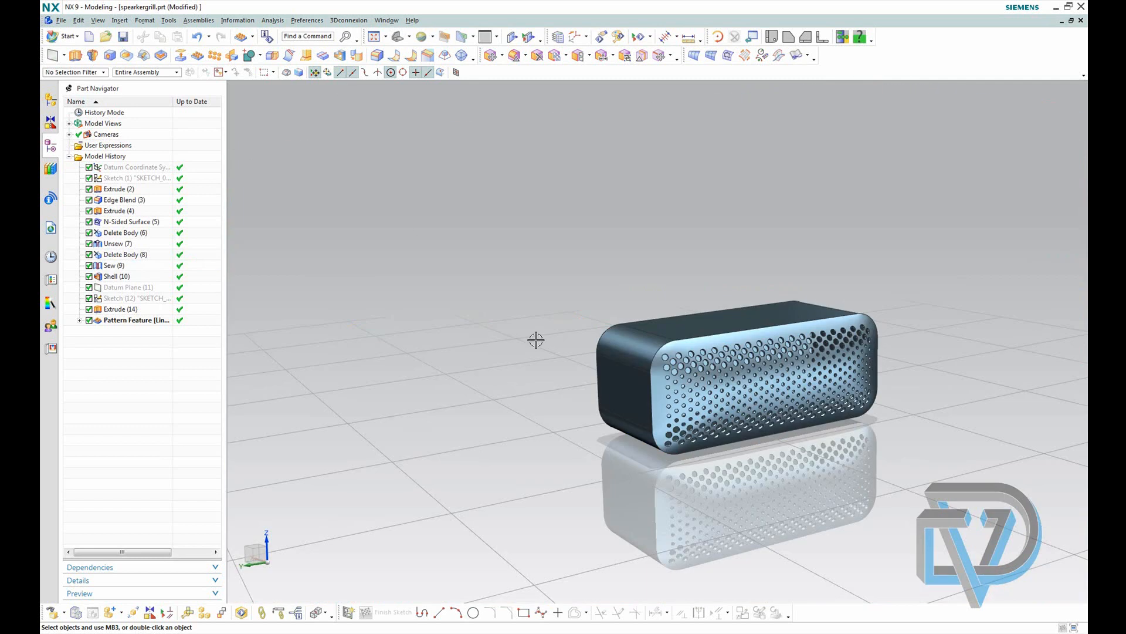
middle_drag(535, 337, 692, 198)
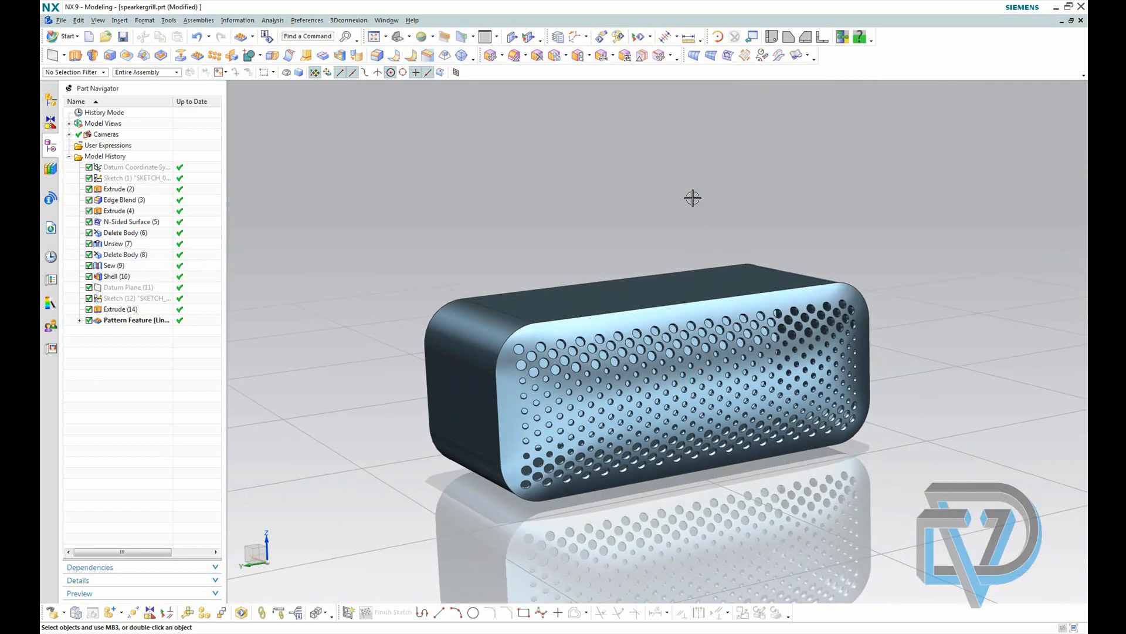